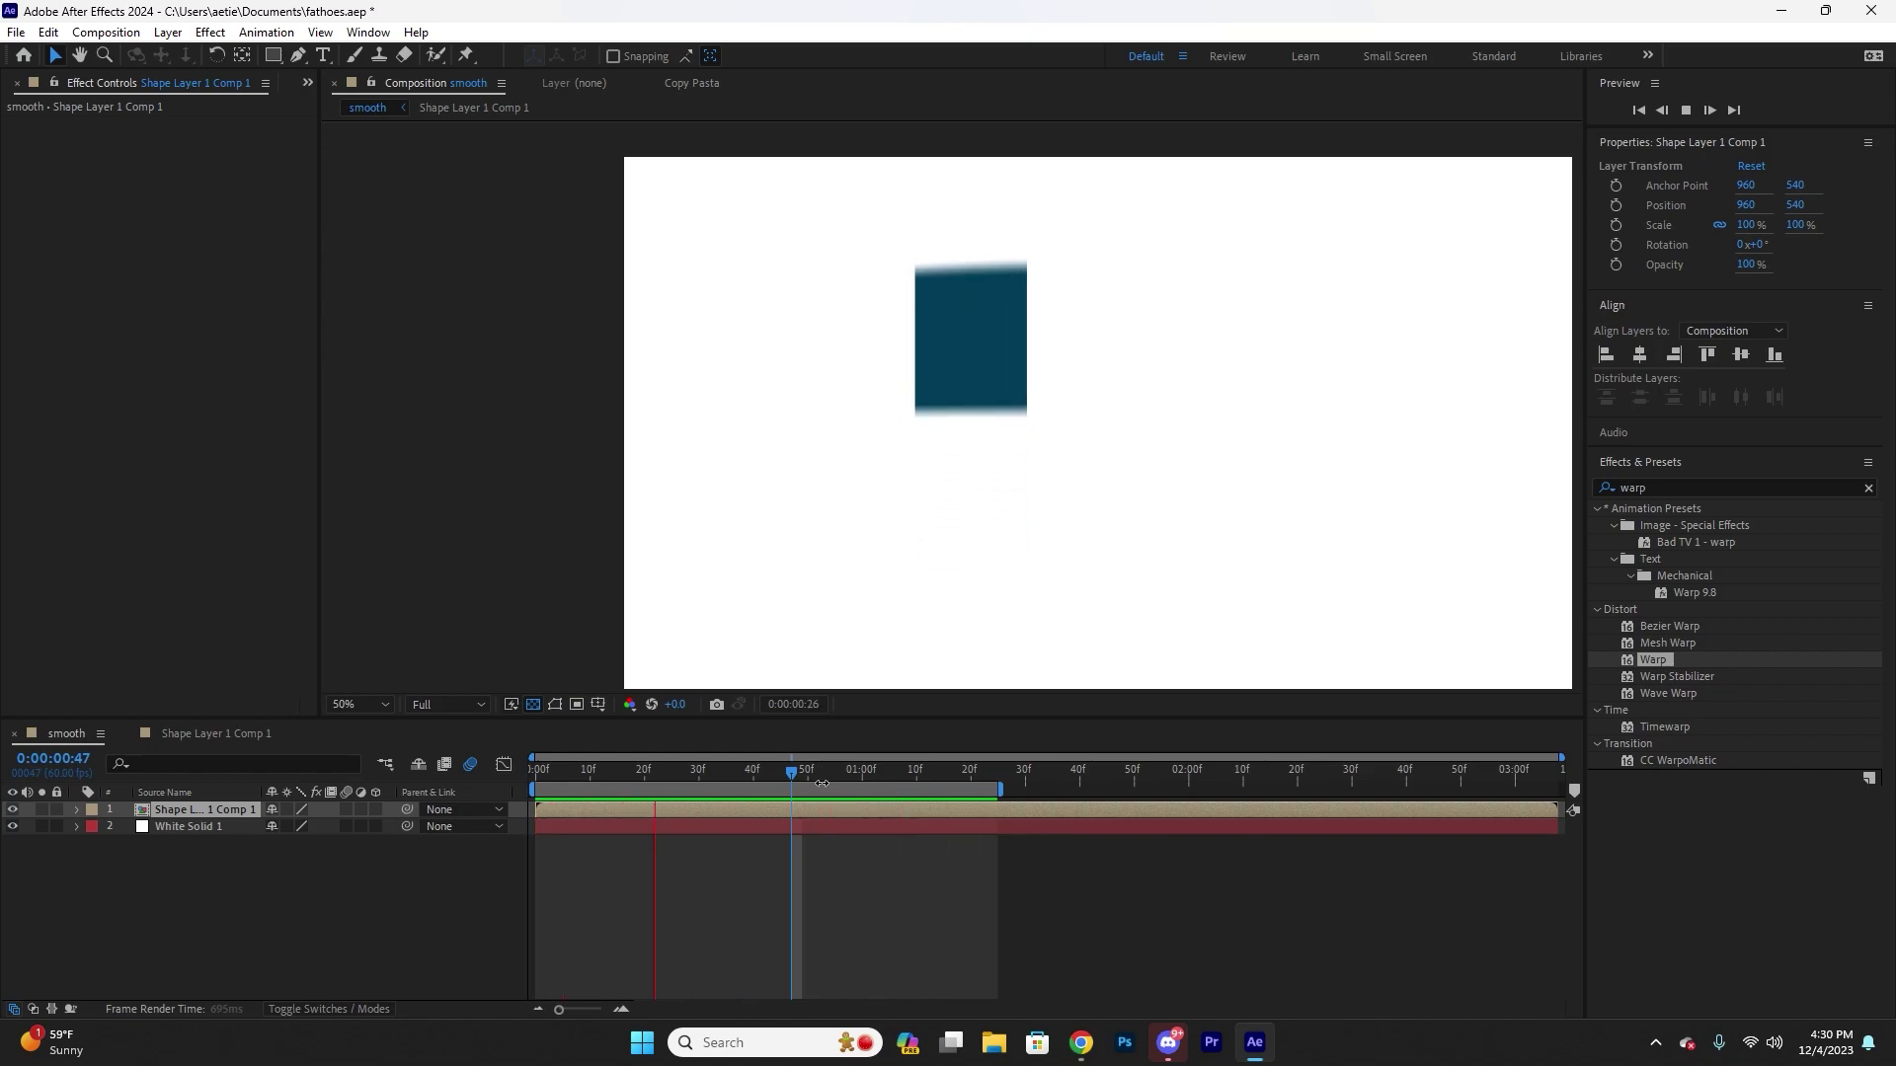
double_click(758, 804)
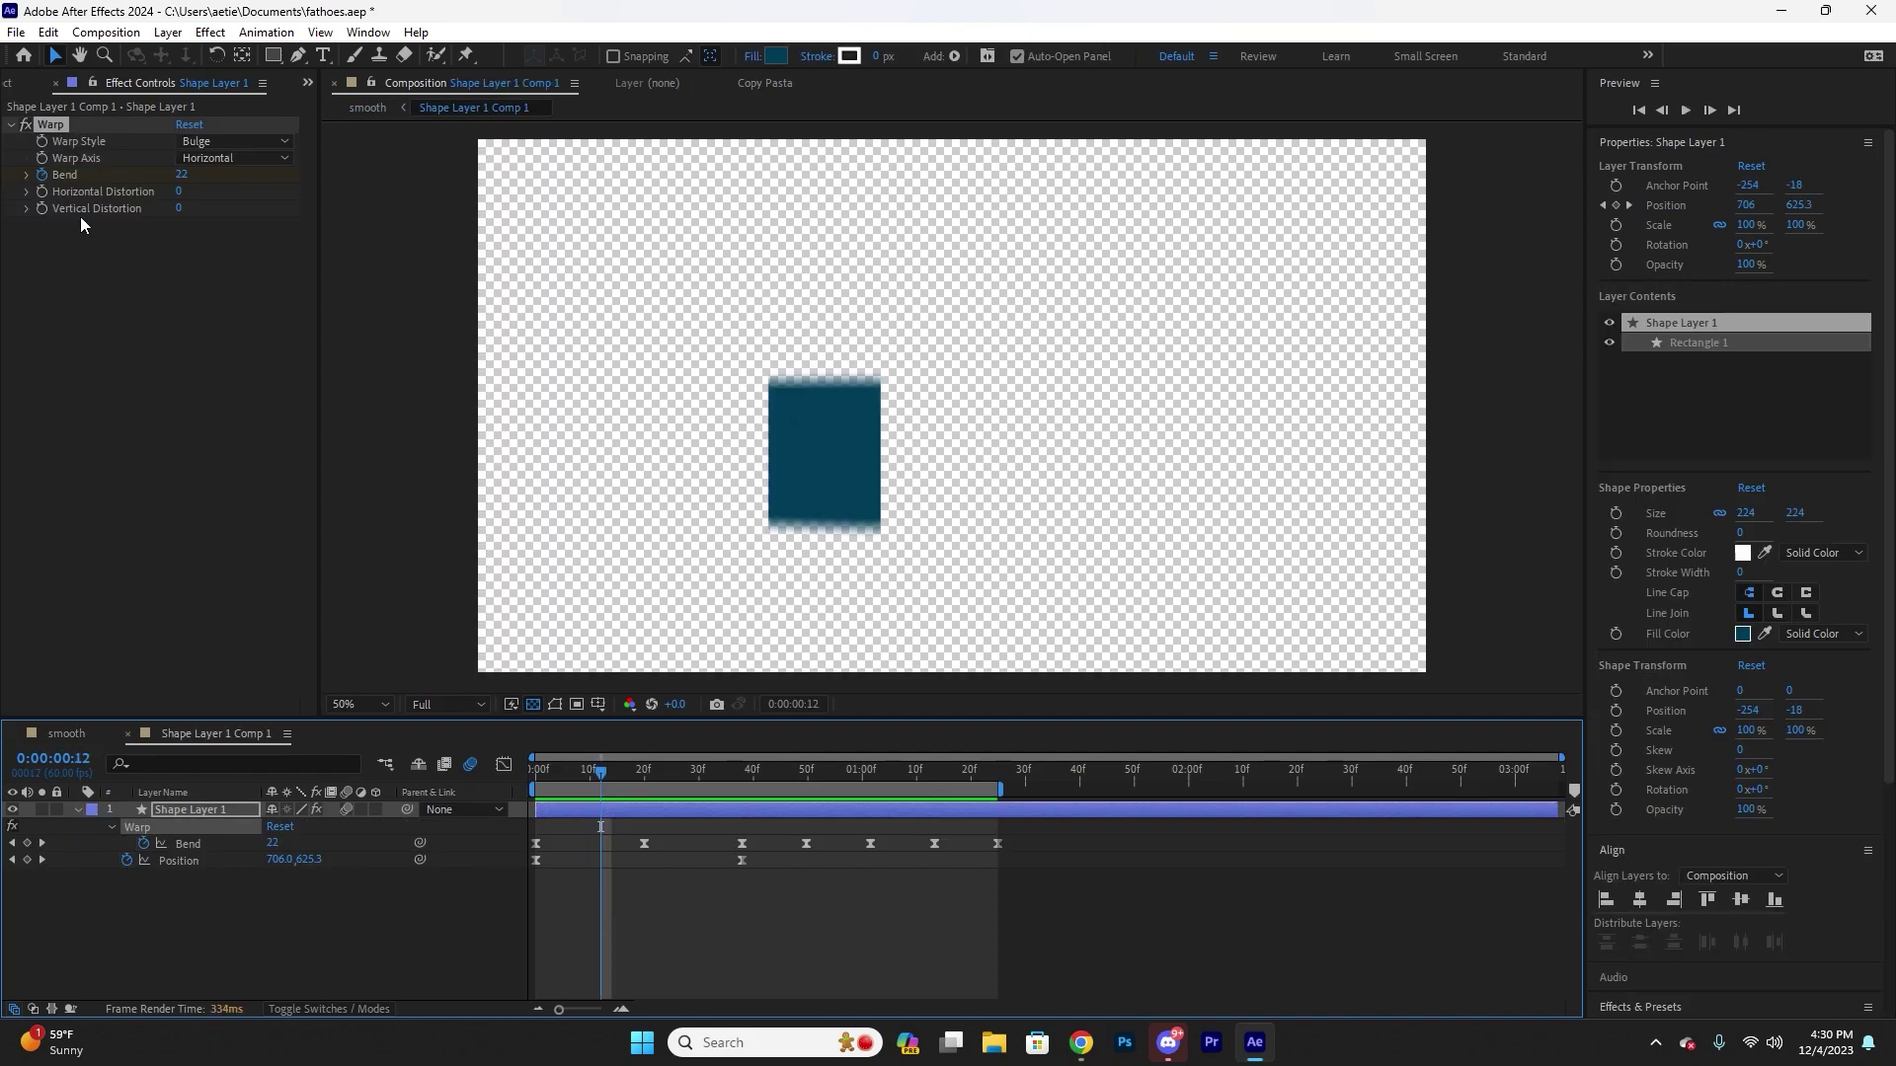
key(space)
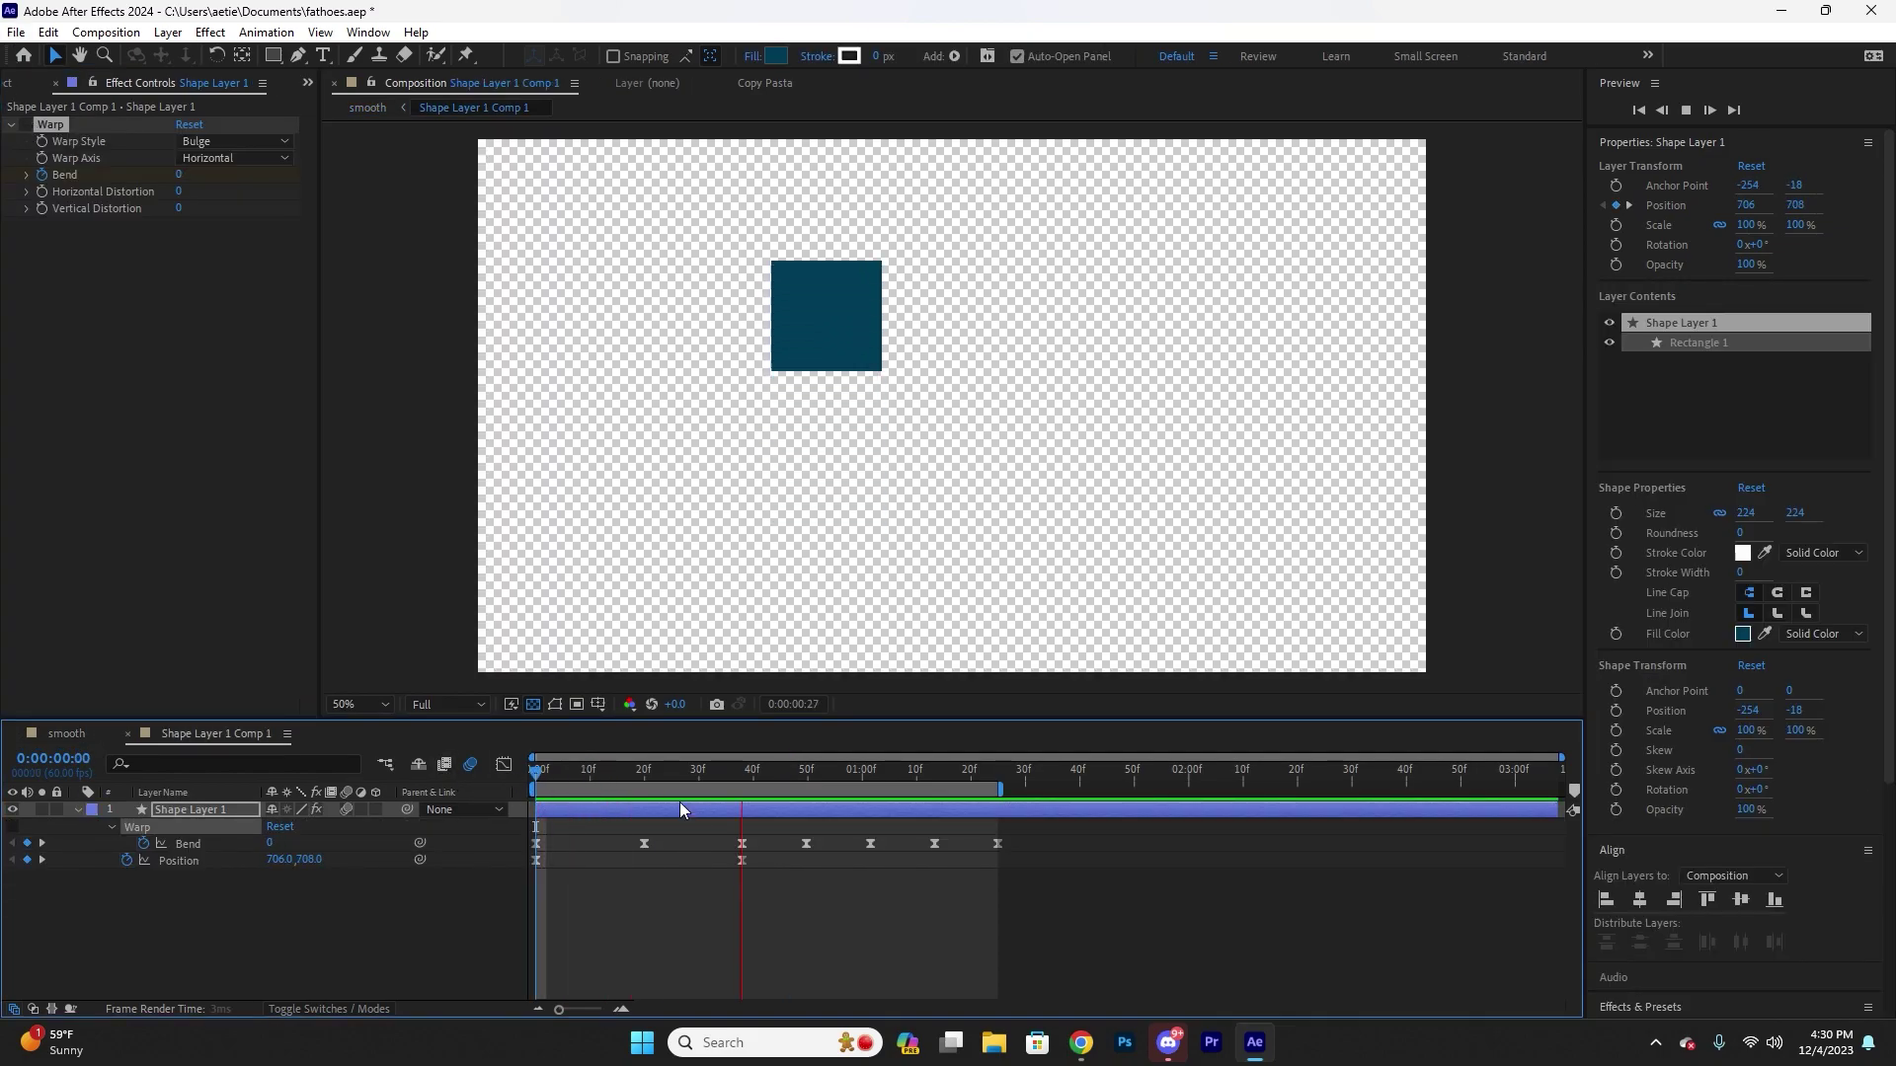
click(44, 128)
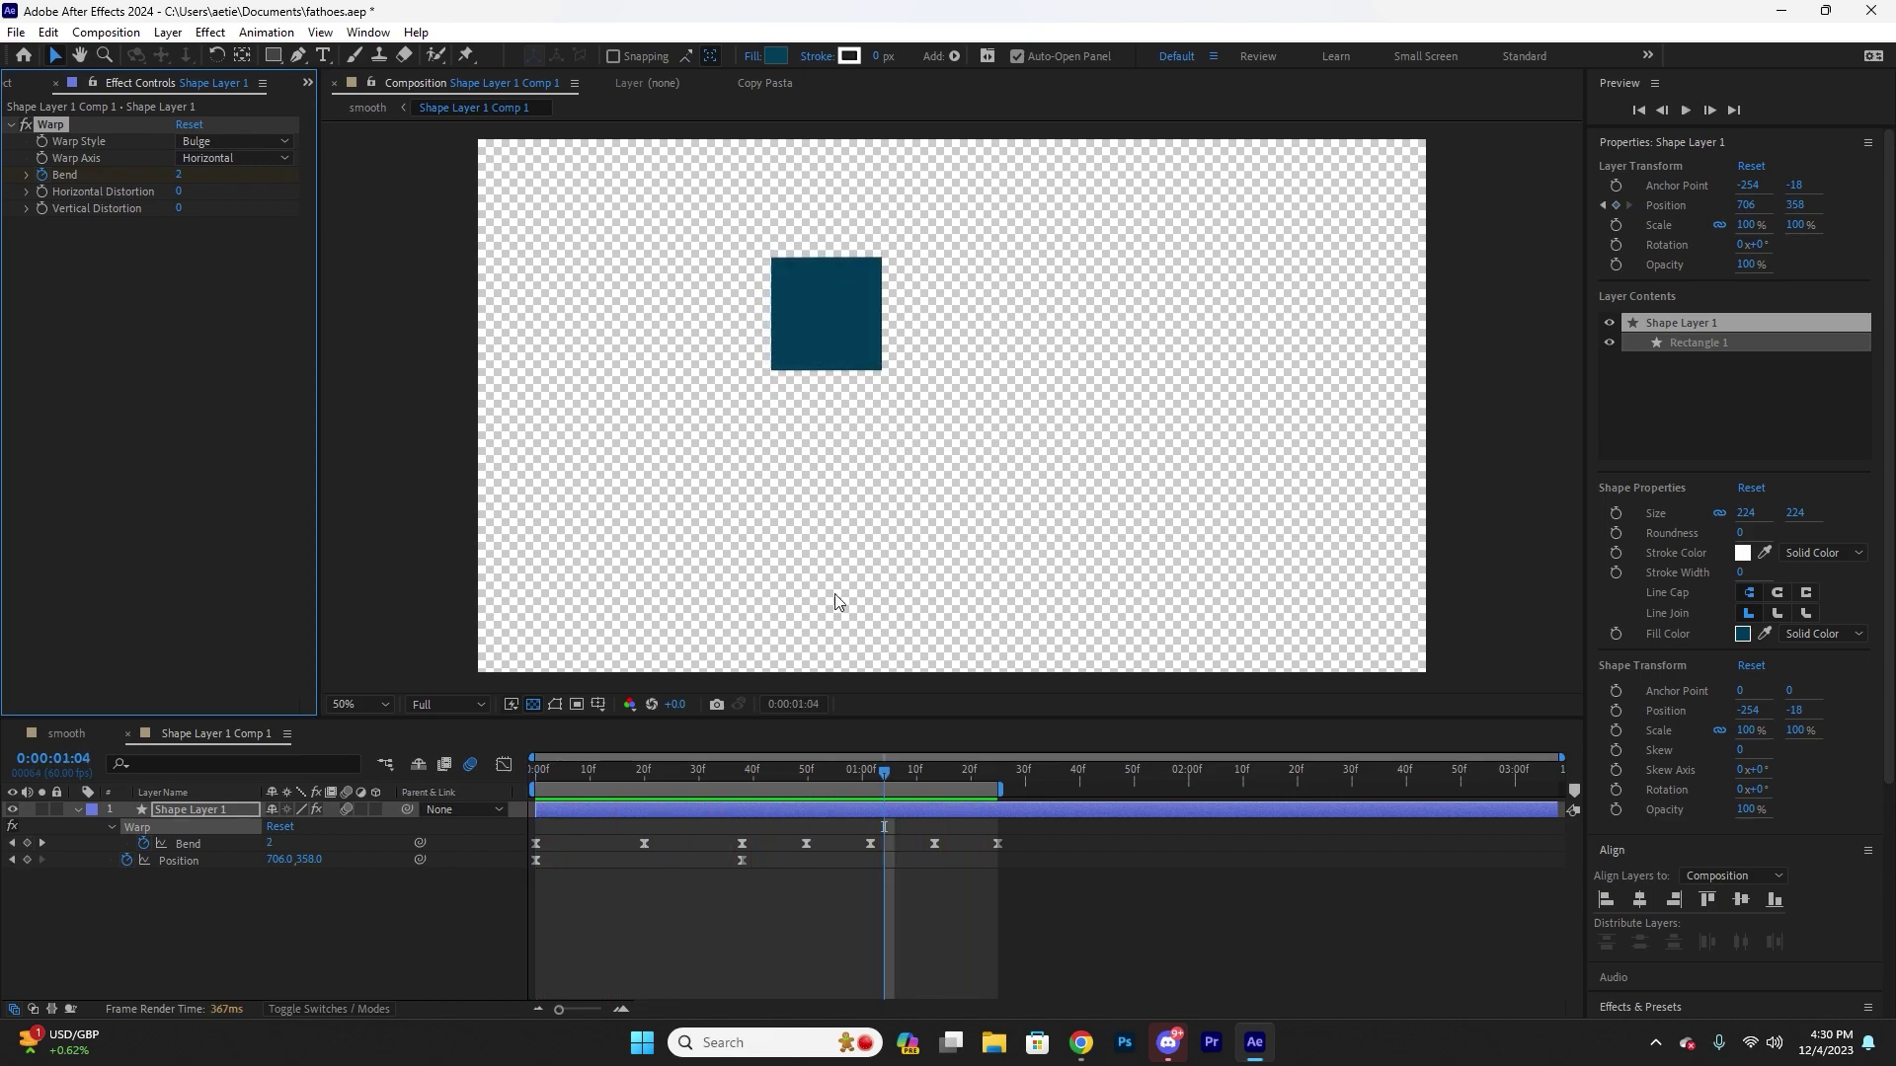
click(834, 774)
drag(834, 774, 684, 770)
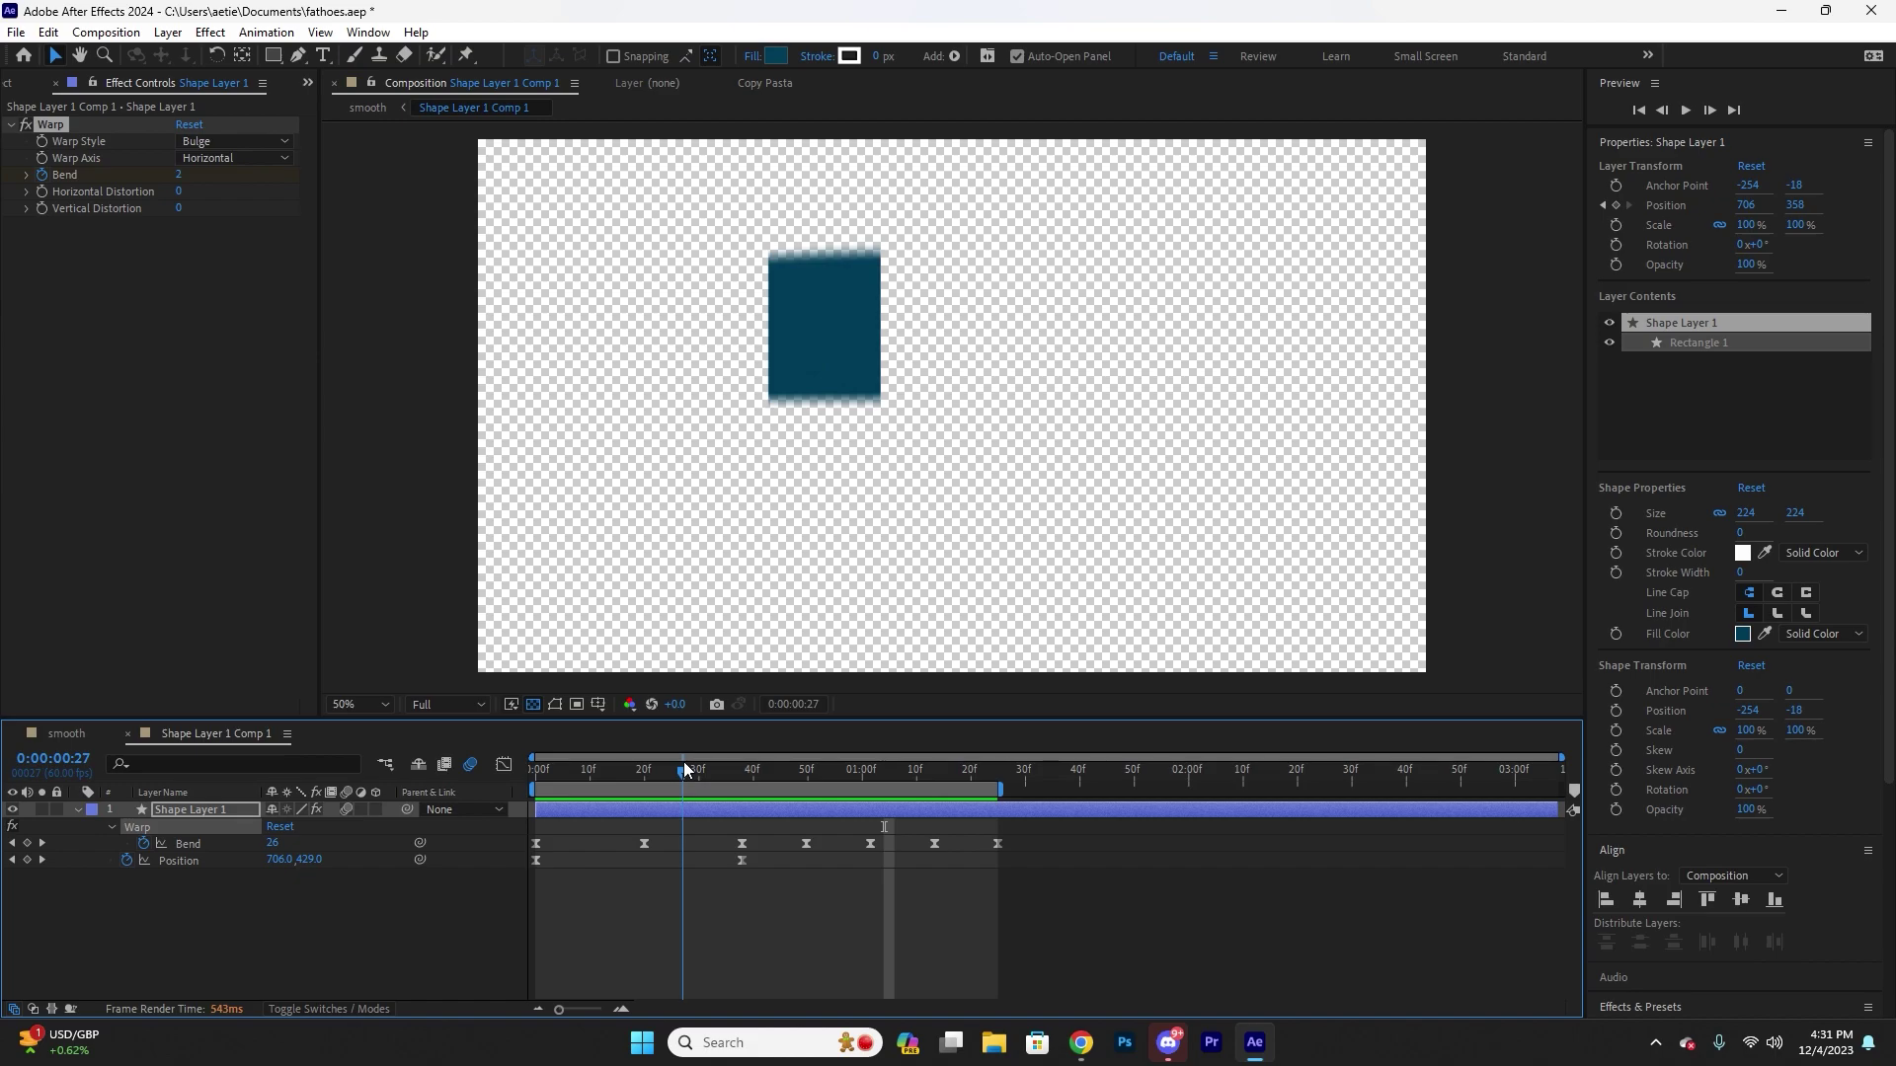
drag(683, 763, 742, 754)
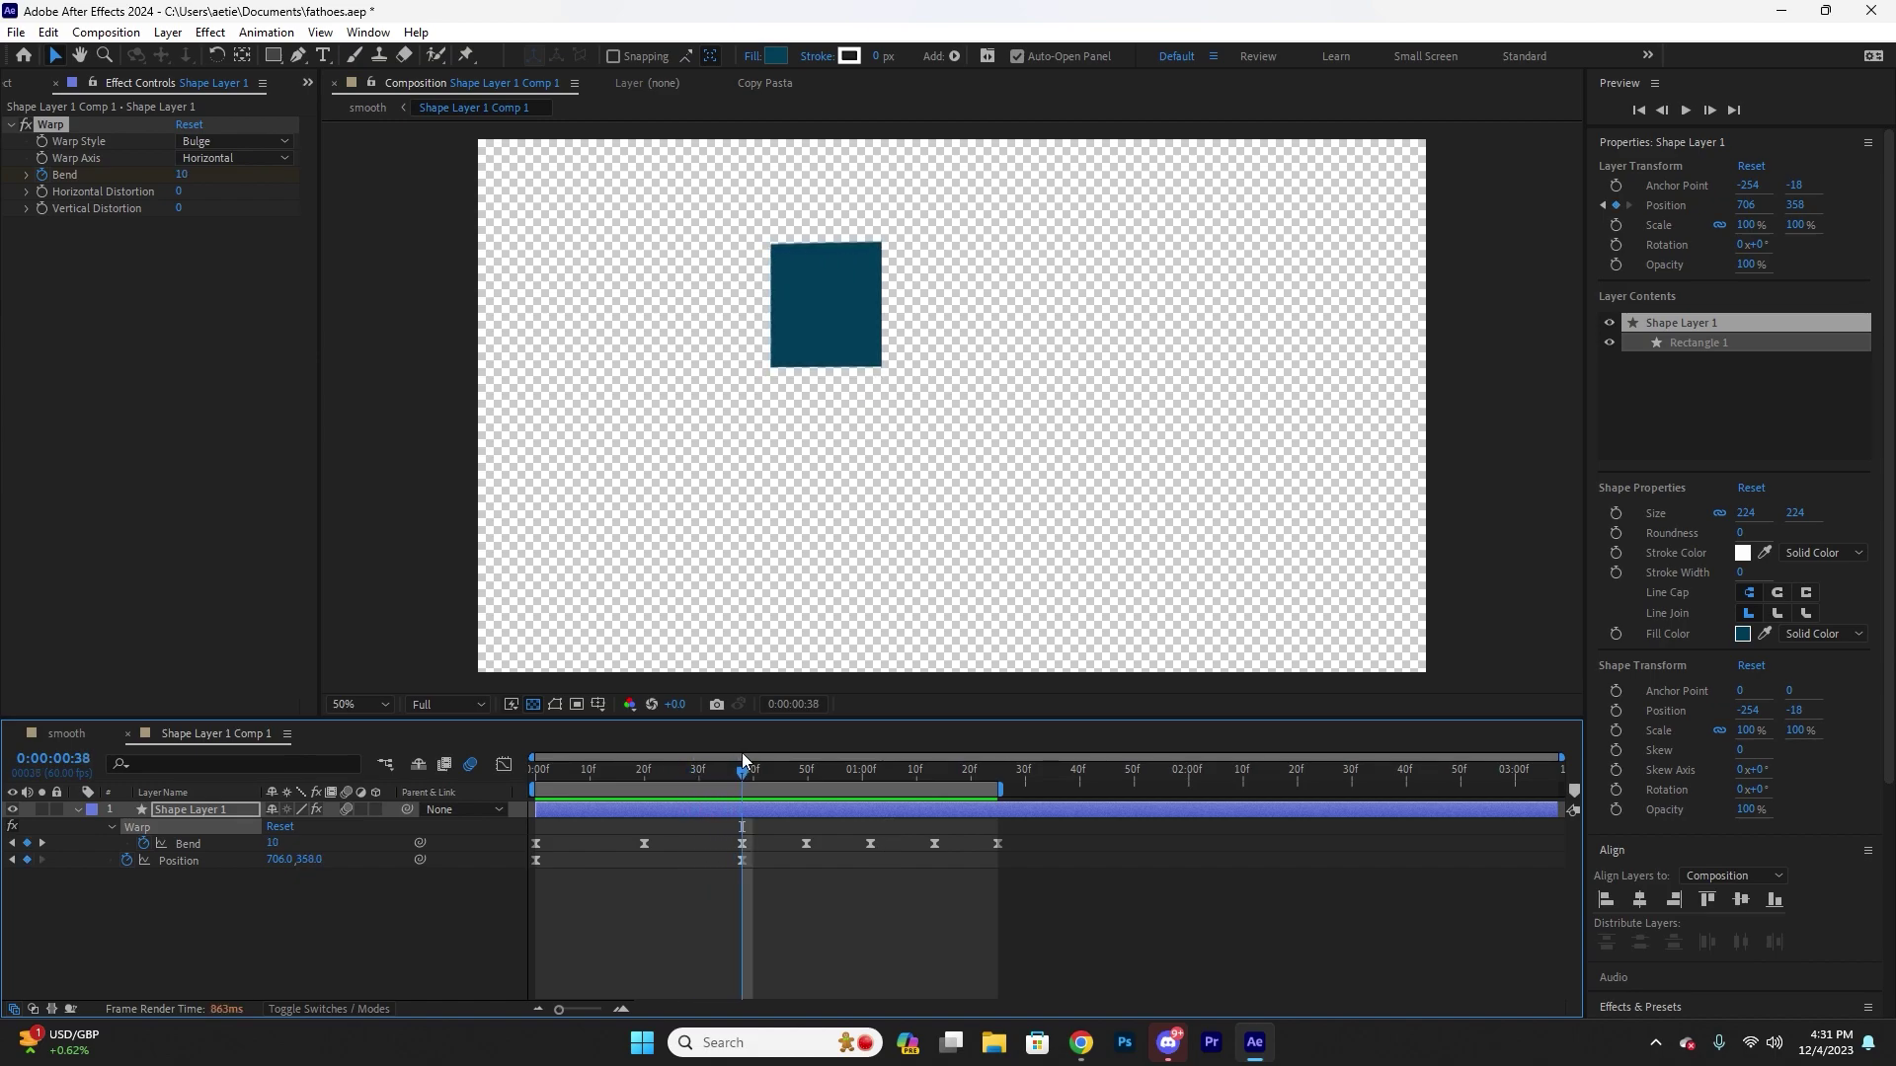
drag(742, 762, 808, 765)
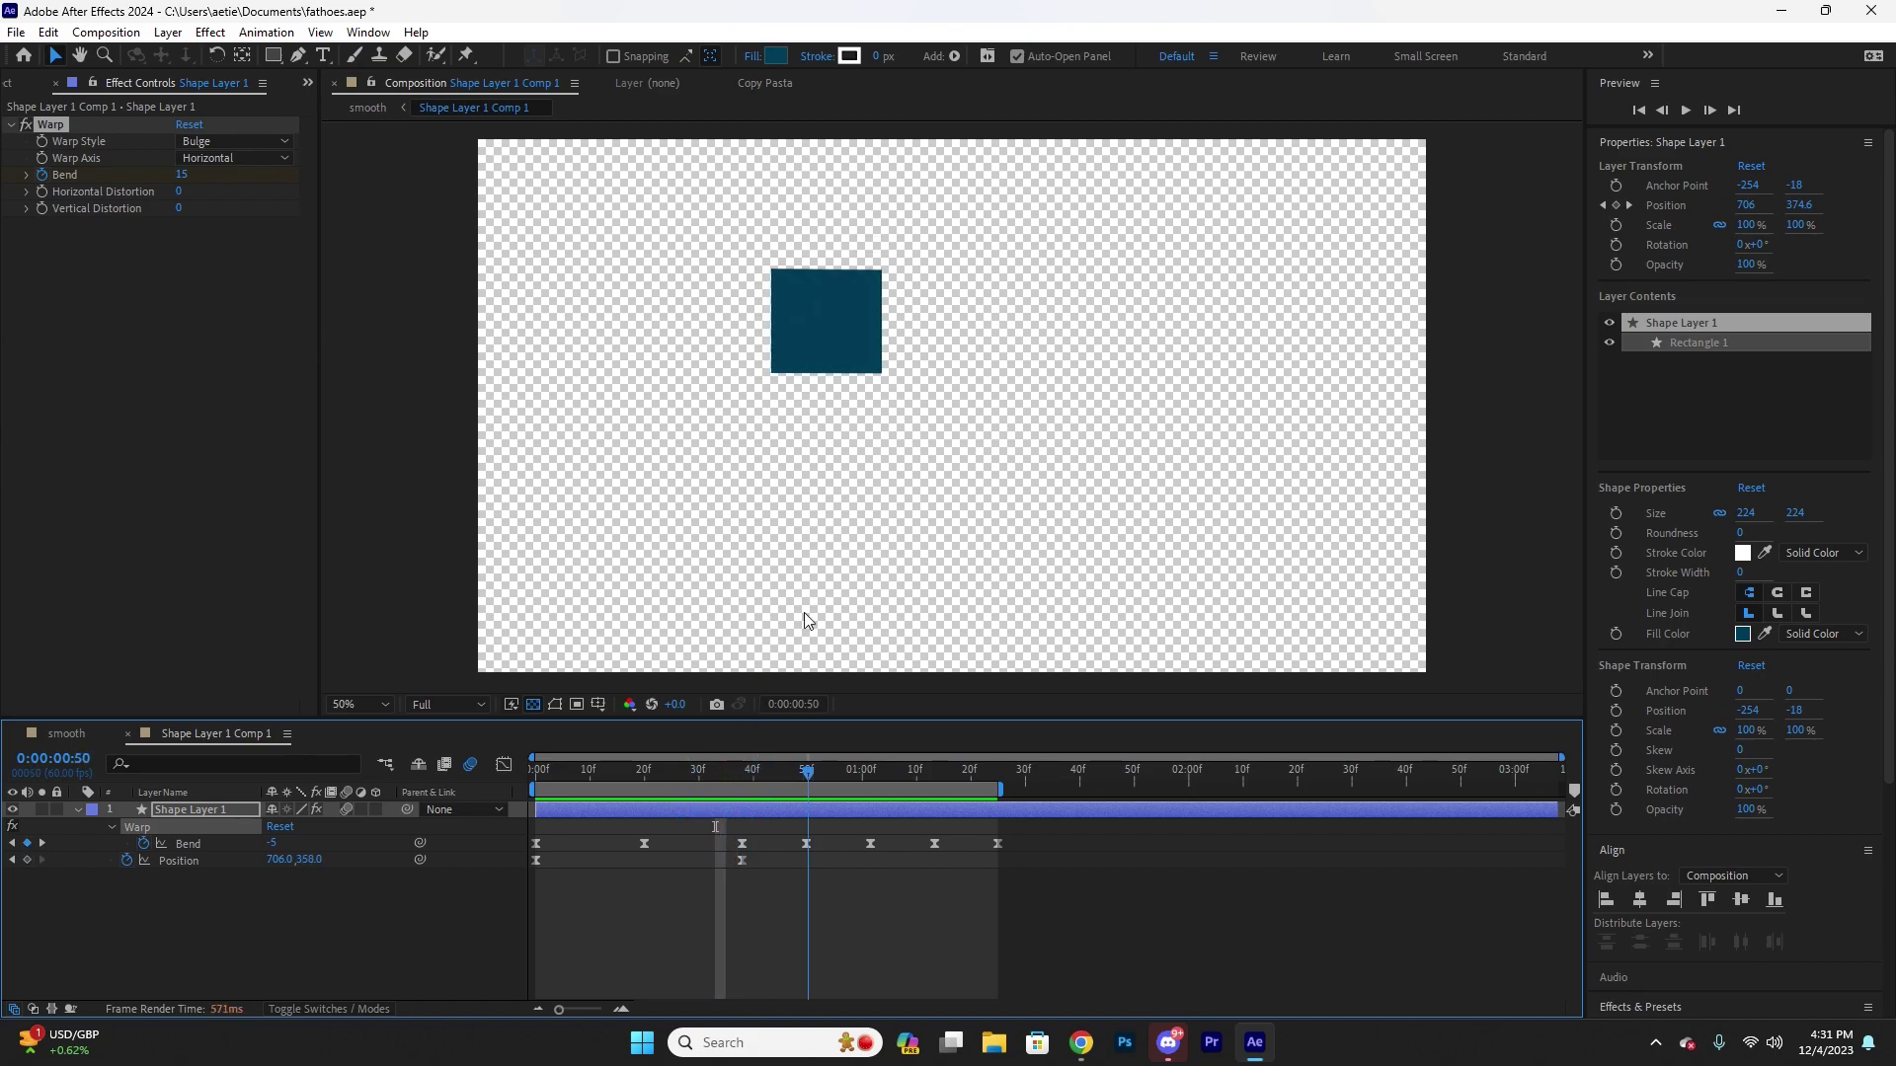
drag(803, 612, 617, 780)
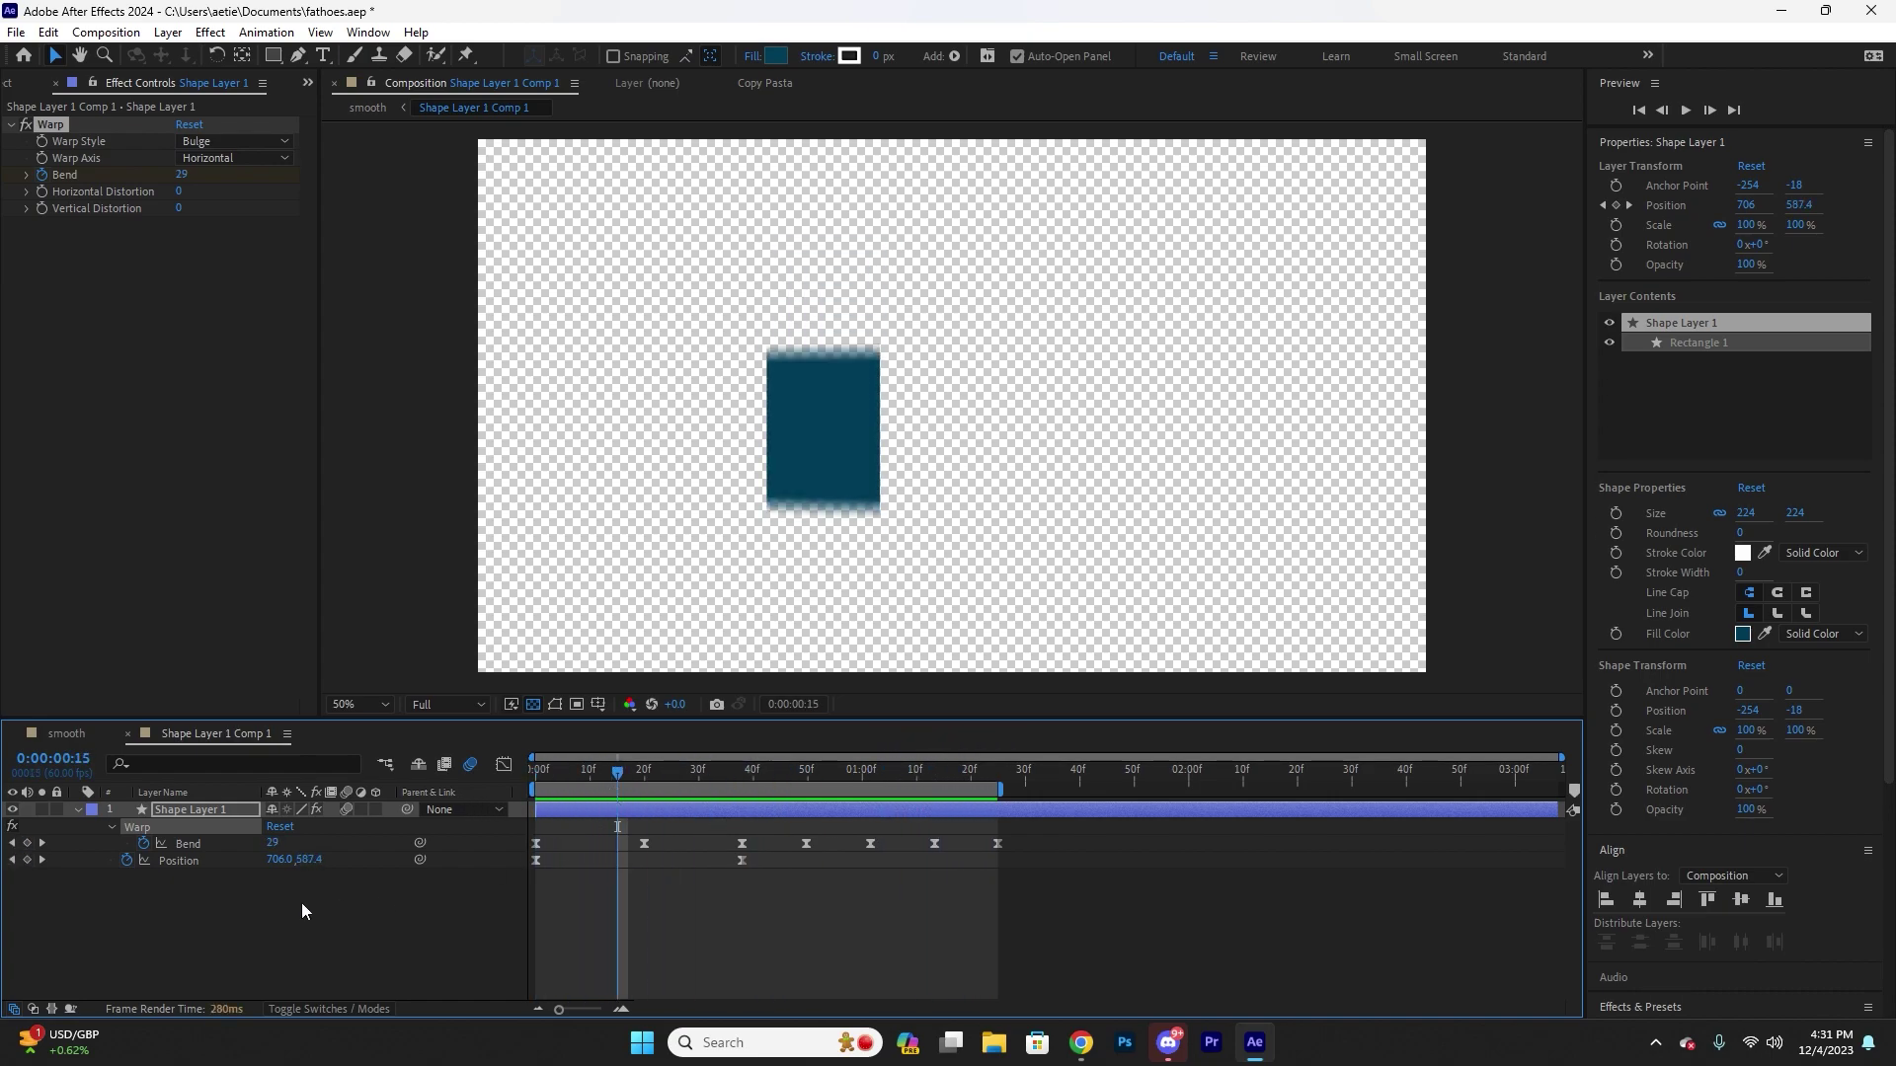
drag(879, 891, 721, 892)
drag(622, 779, 742, 760)
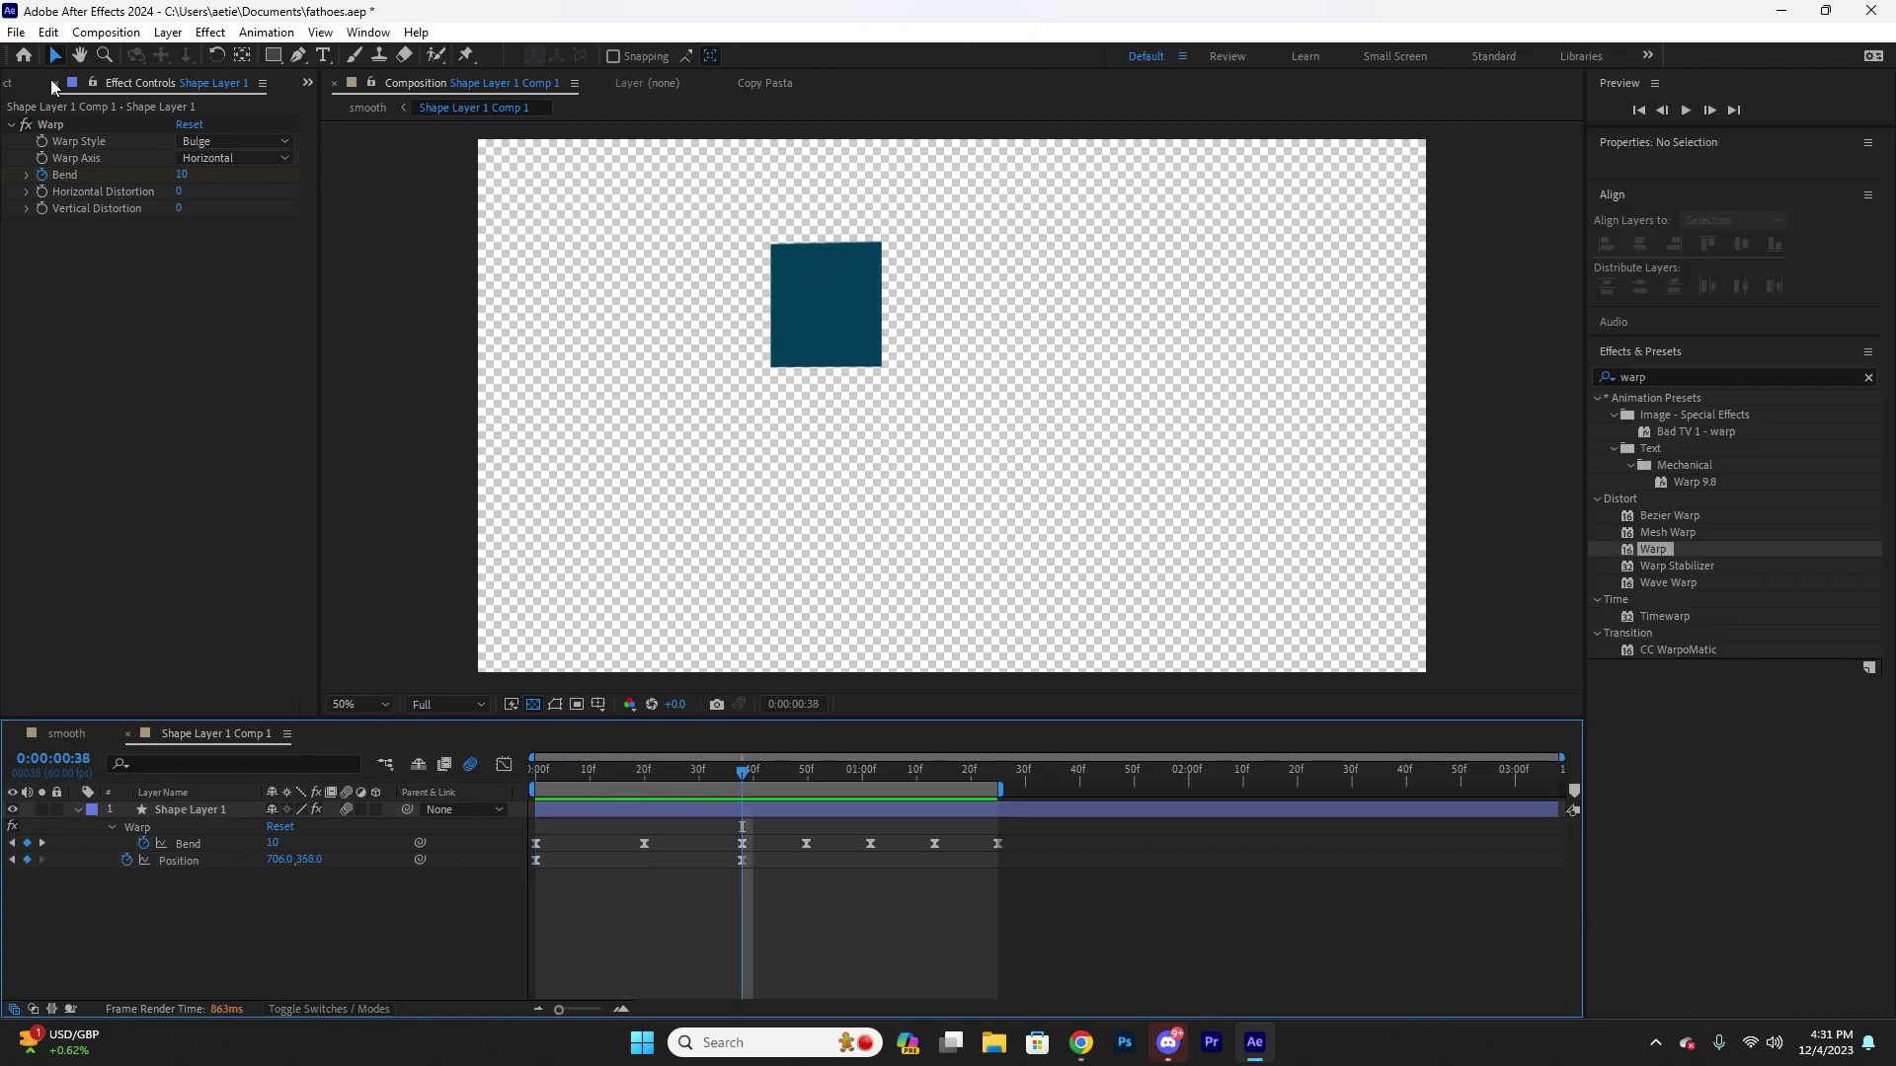
- Select the Warp effect and confirm its Warp Style stays Bulge
click(56, 125)
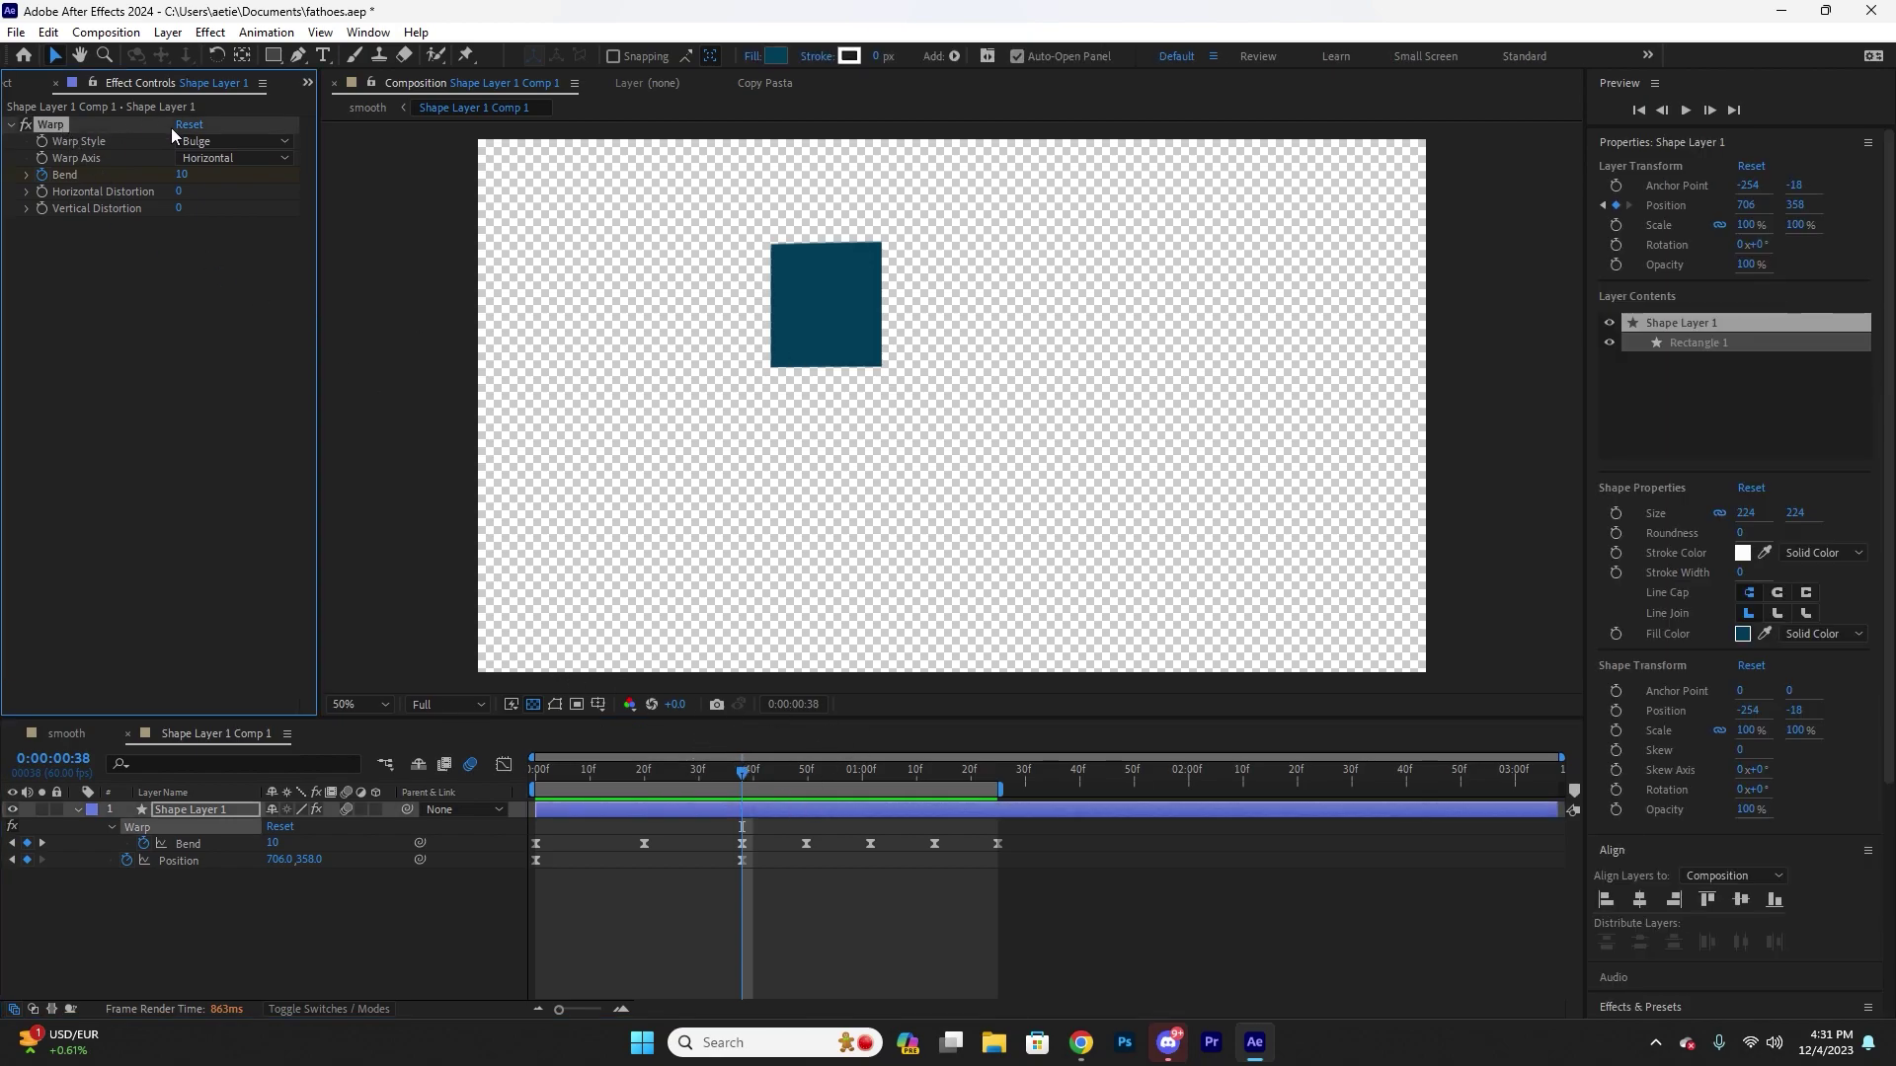
click(193, 141)
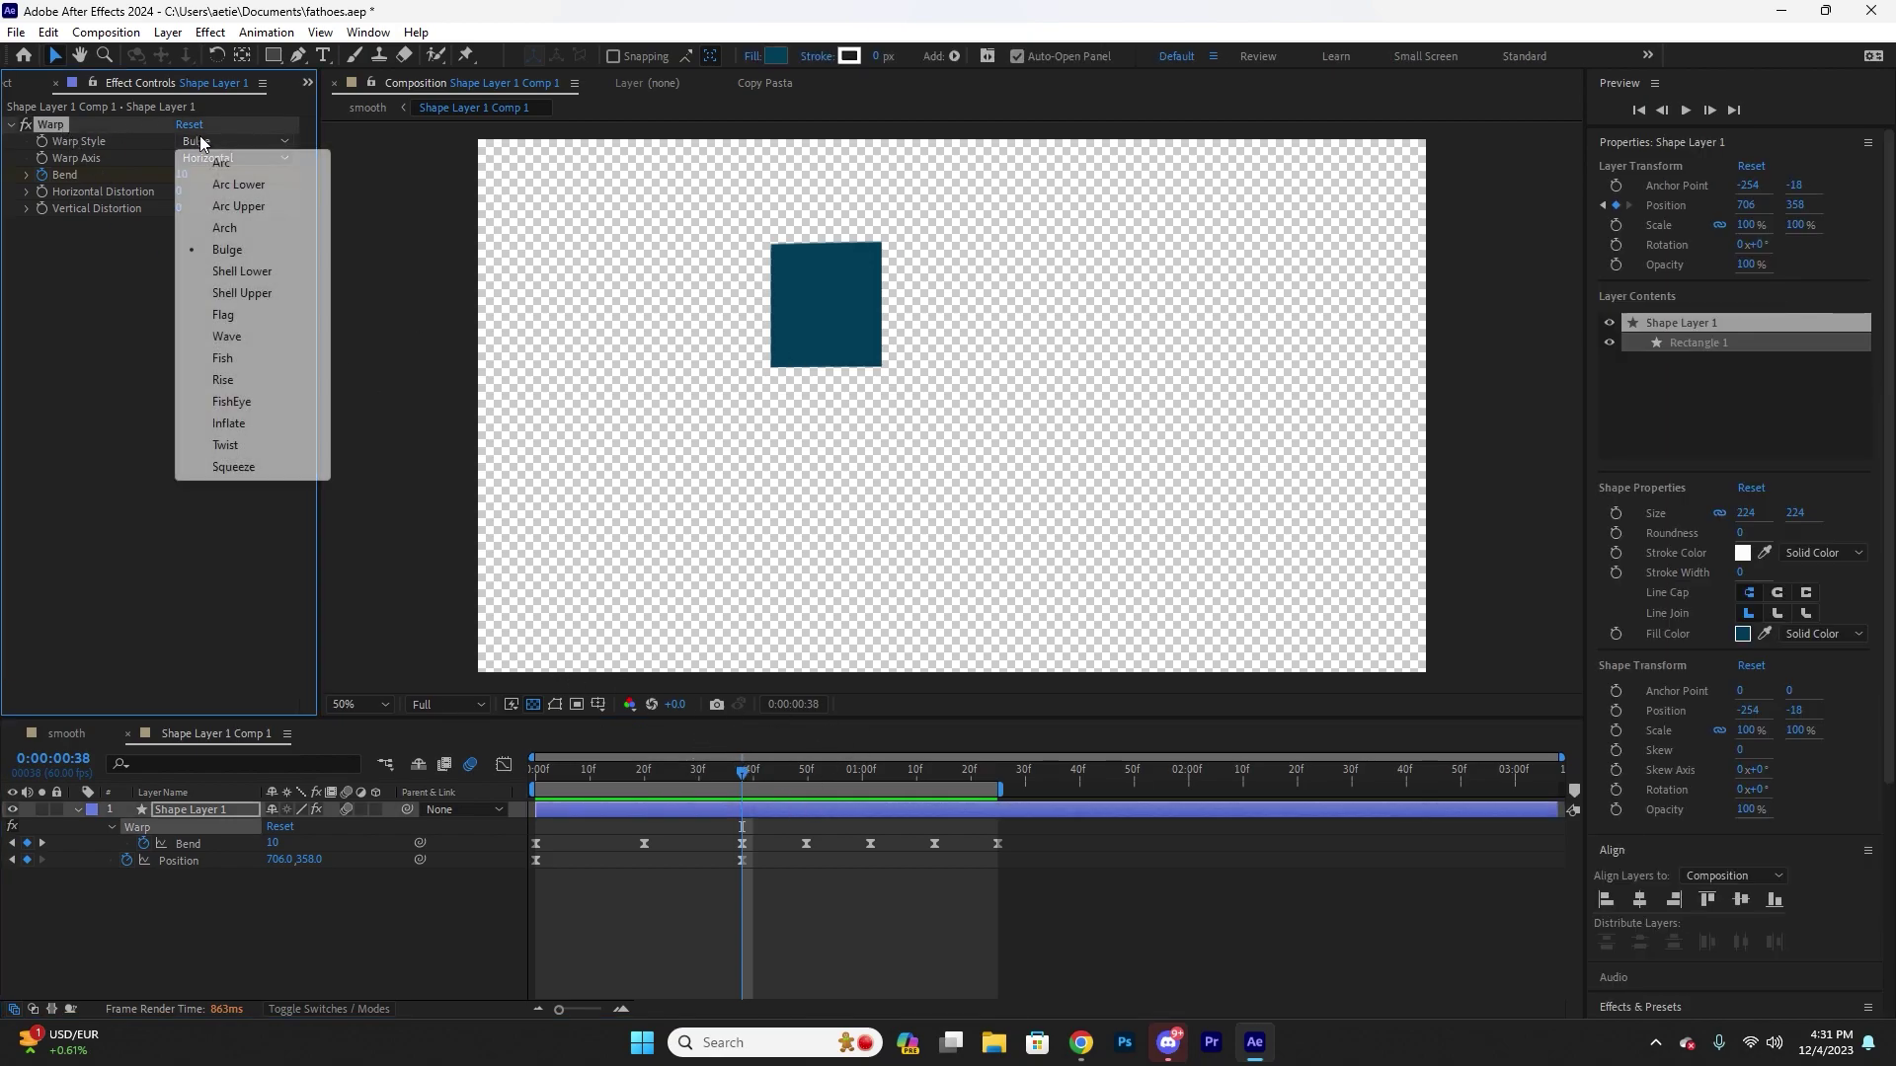
click(72, 389)
- Marquee-select the Bend keyframes from frame 38 through the end of the bounce
drag(787, 766, 742, 787)
drag(1084, 834, 726, 834)
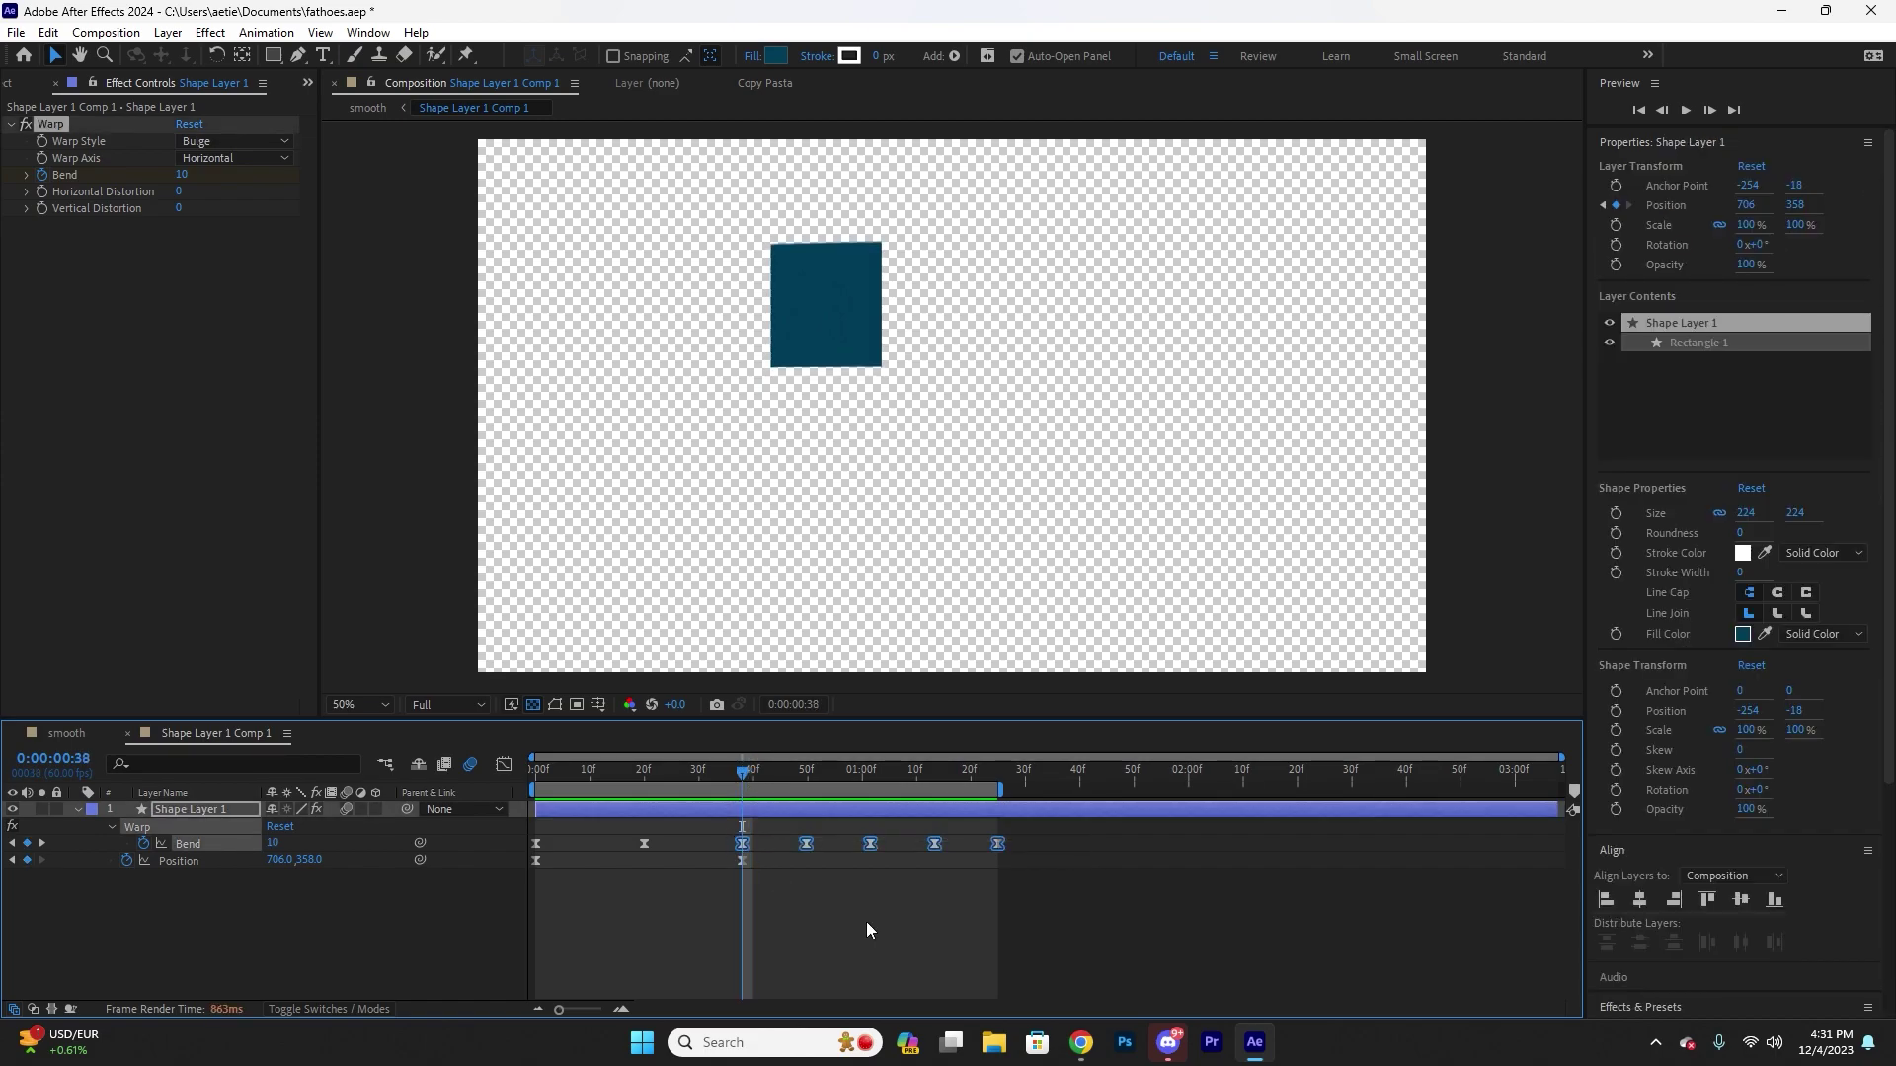
click(867, 921)
click(759, 768)
drag(759, 769, 755, 771)
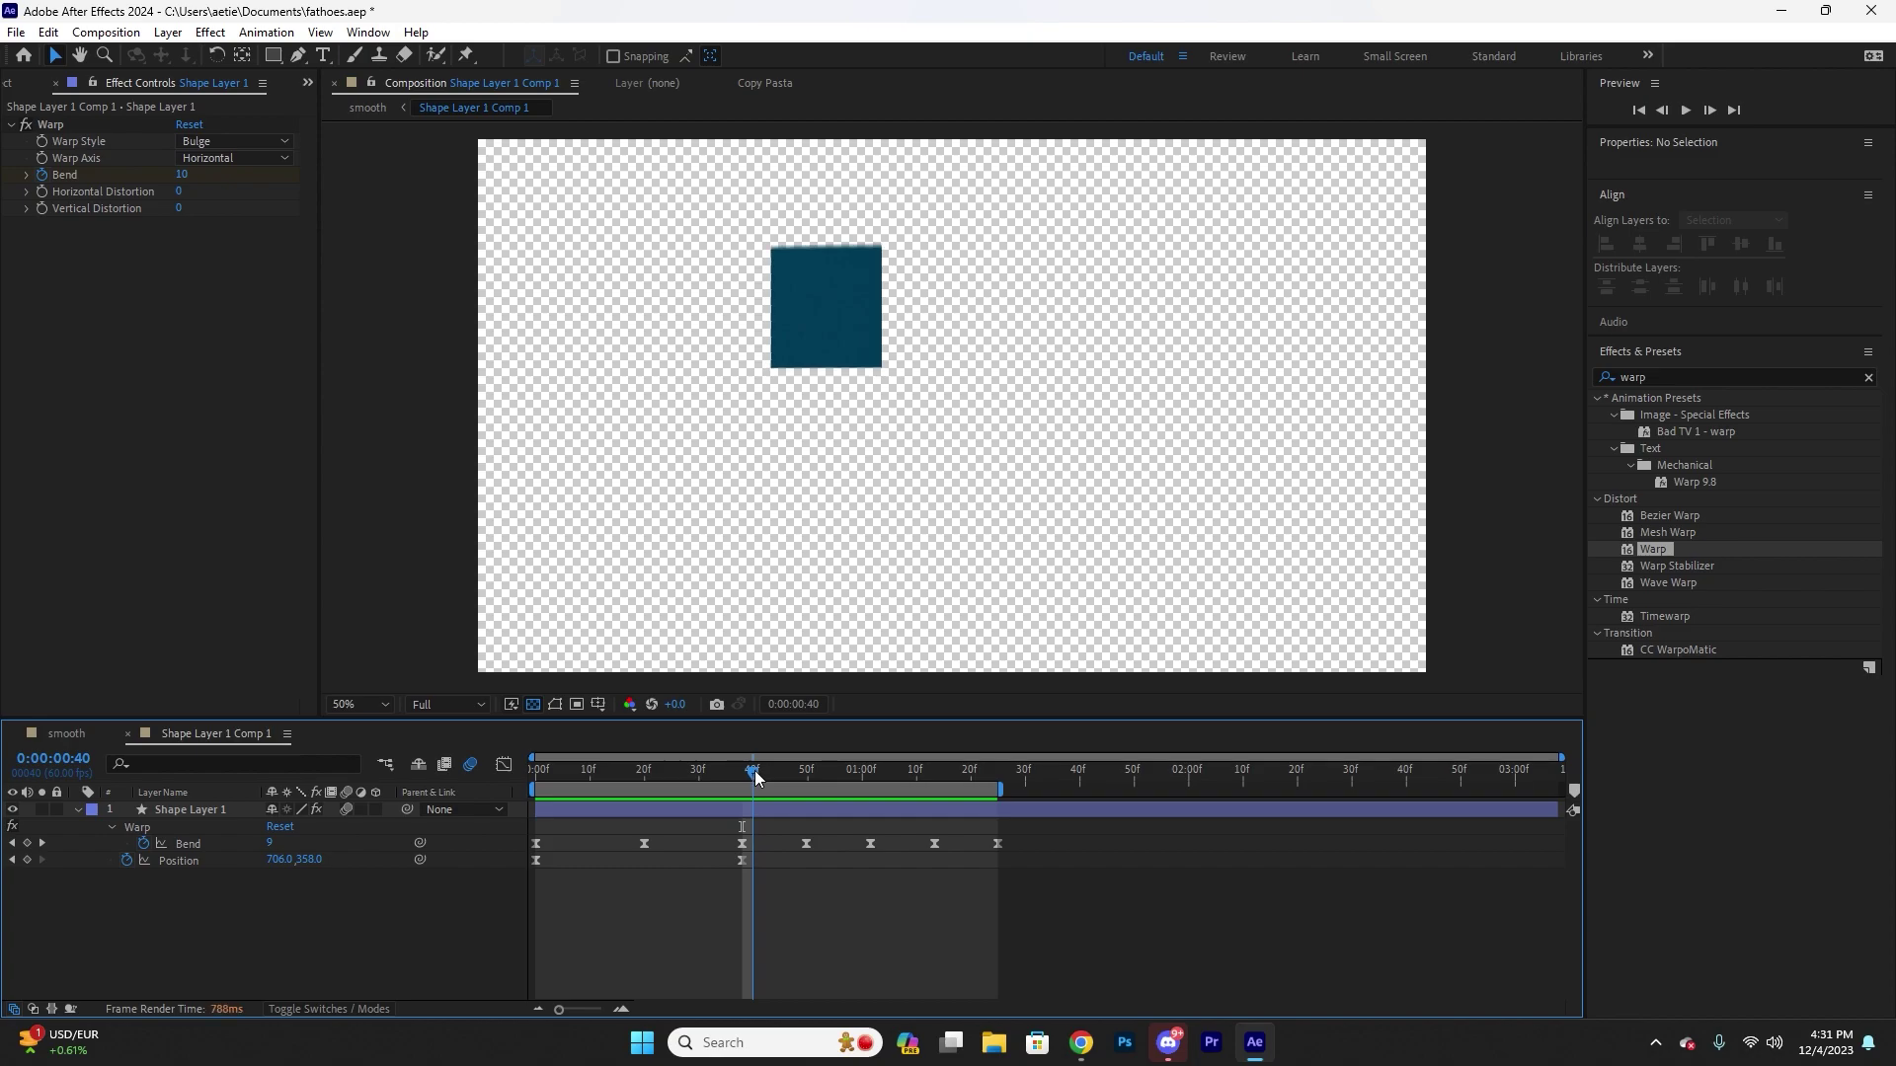
mouse_move(754, 770)
mouse_down()
mouse_move(820, 766)
mouse_move(735, 762)
mouse_move(731, 780)
mouse_move(738, 742)
mouse_move(726, 759)
mouse_move(784, 714)
mouse_move(719, 748)
mouse_move(905, 638)
mouse_move(776, 784)
mouse_move(786, 714)
mouse_move(813, 809)
mouse_move(756, 806)
mouse_move(766, 729)
mouse_move(745, 755)
mouse_up()
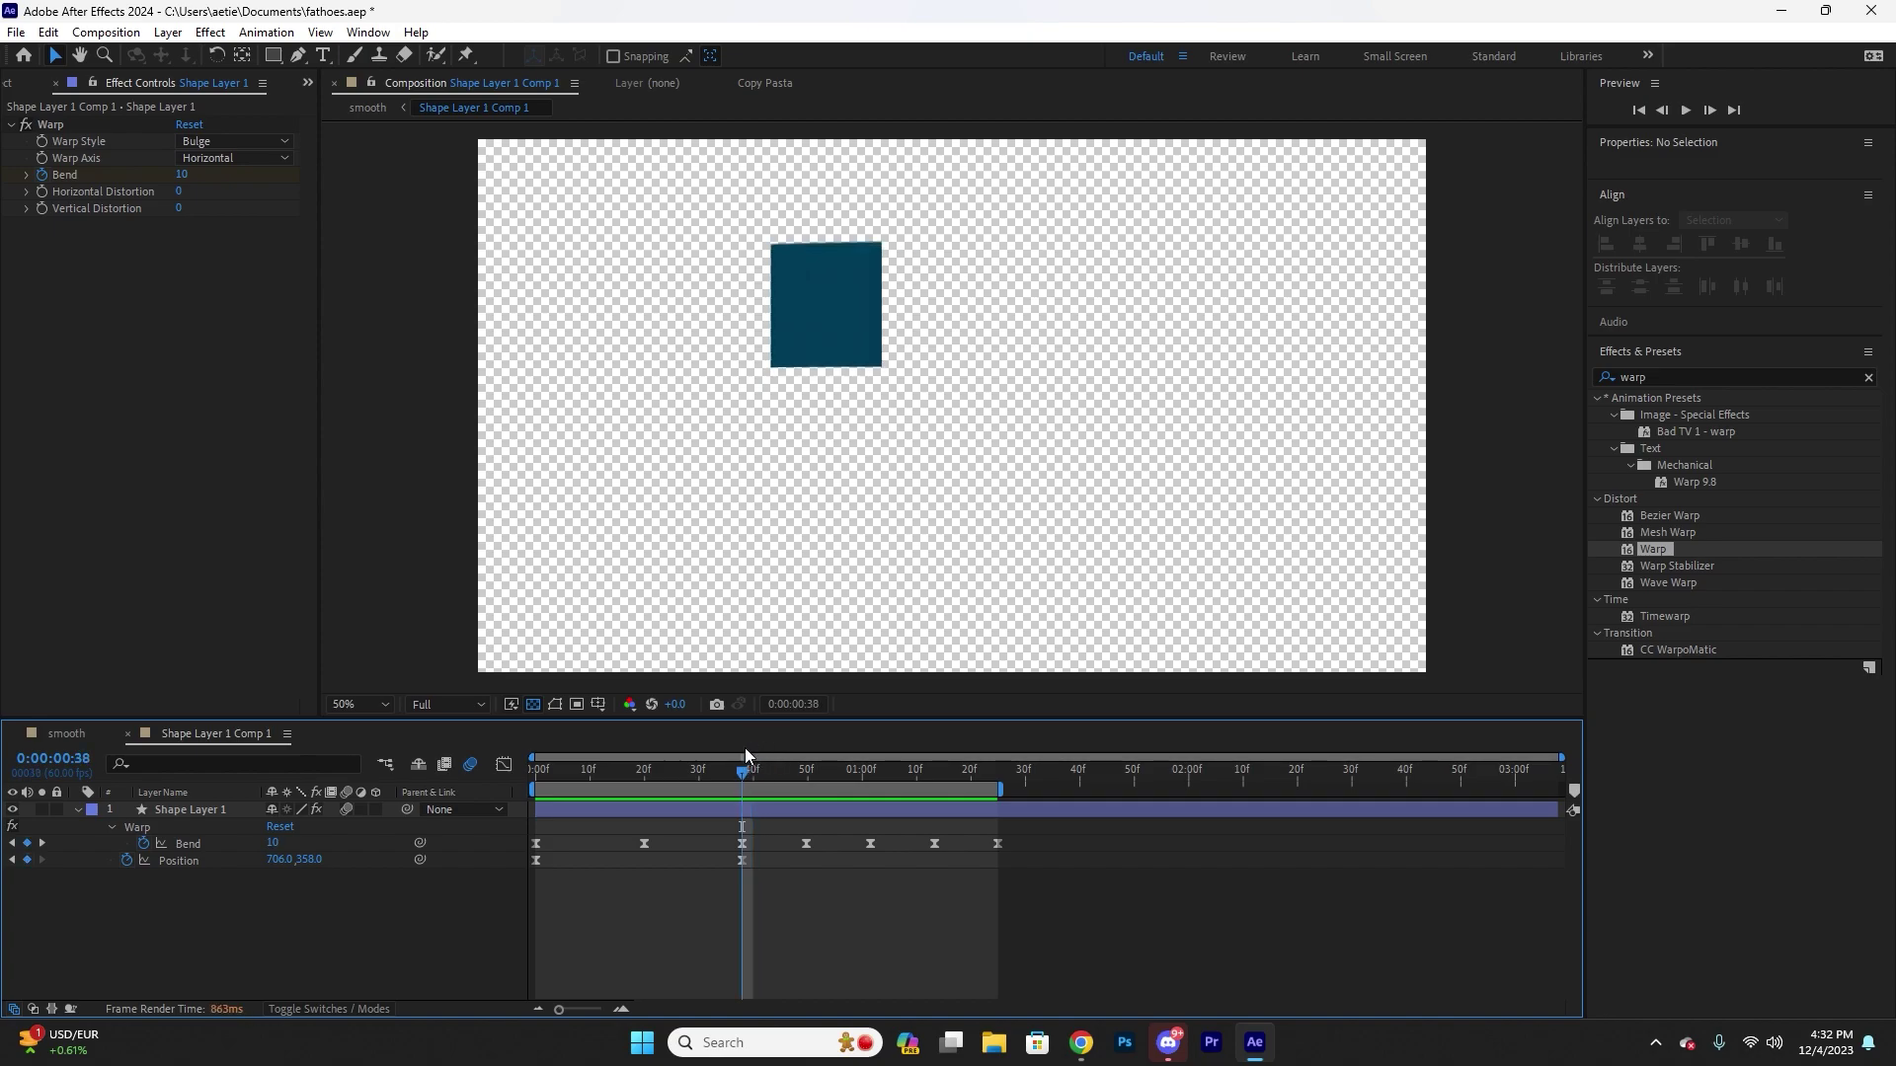
mouse_move(745, 755)
mouse_down()
mouse_move(797, 751)
mouse_move(725, 764)
mouse_move(993, 770)
mouse_move(744, 773)
mouse_up()
key(Page_Down)
key(Page_Down)
key(Page_Down)
key(Page_Down)
key(Page_Down)
key(Page_Down)
key(Page_Down)
key(Page_Down)
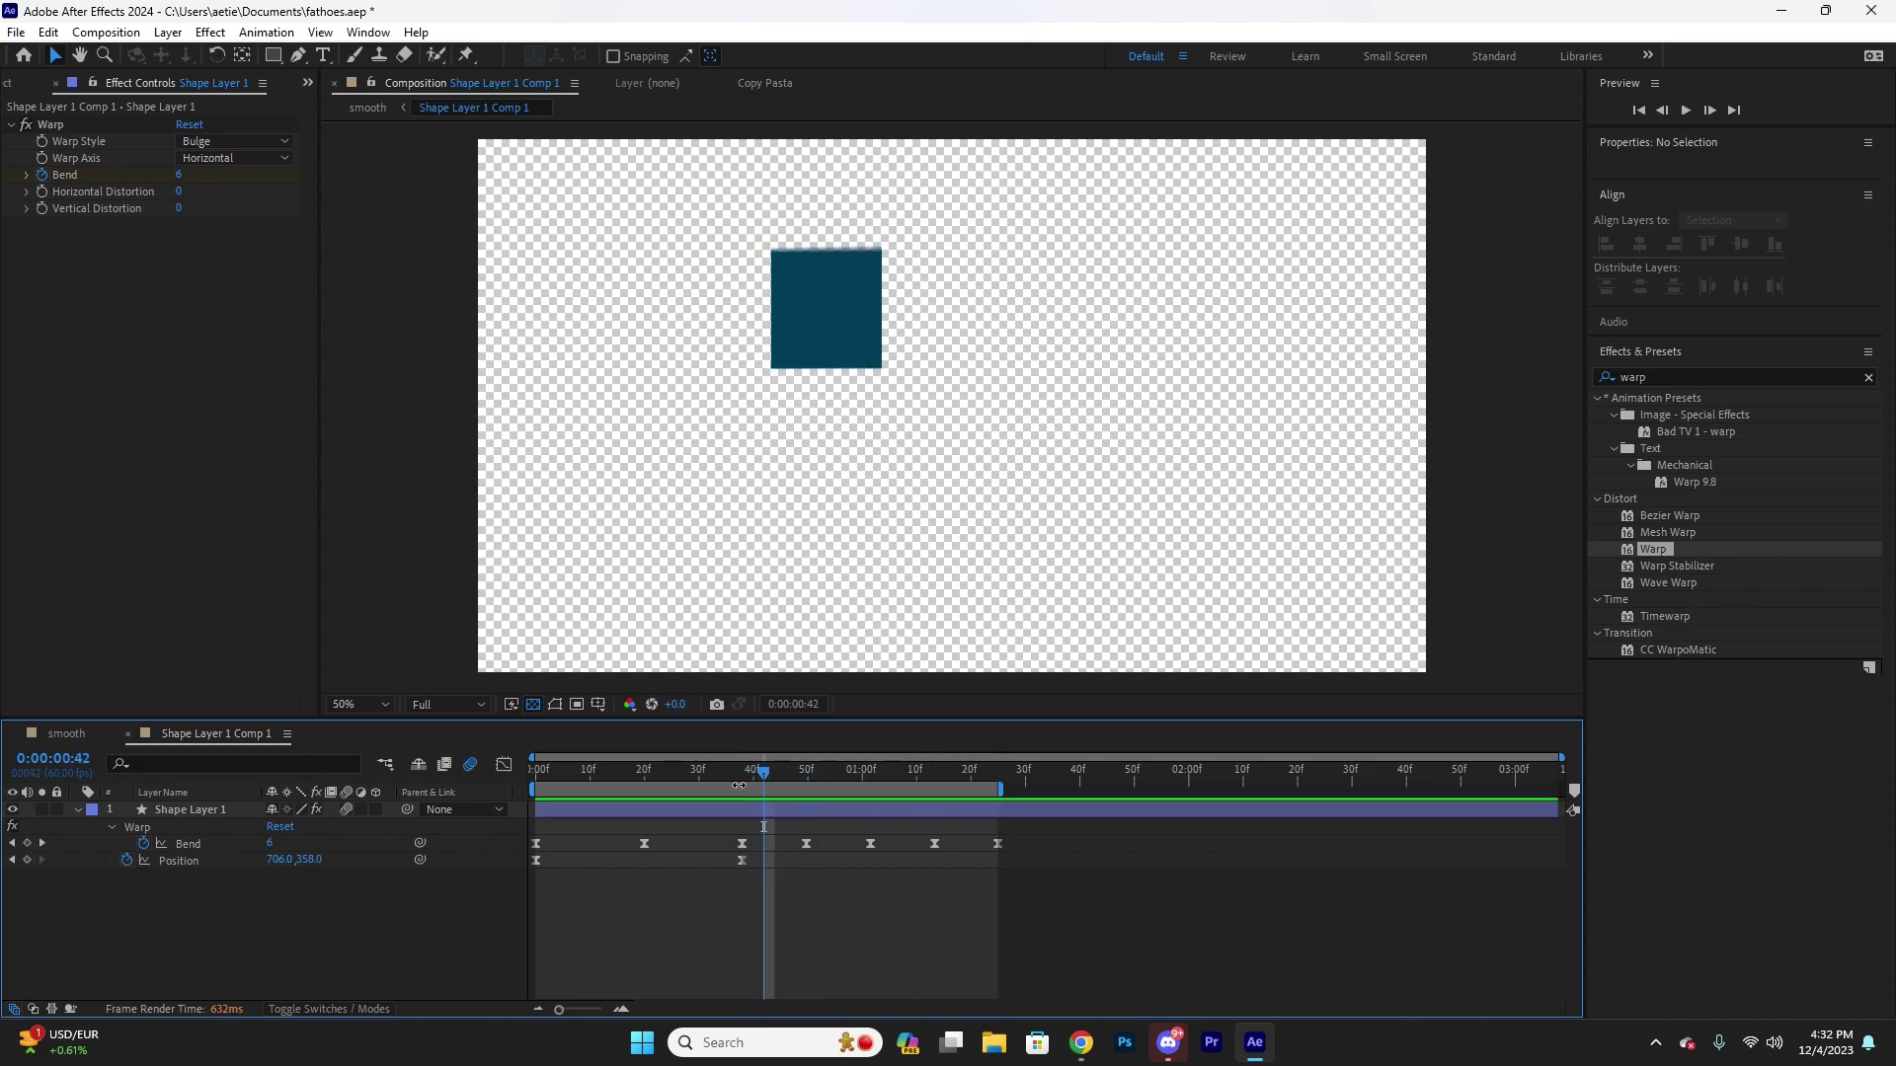
key(Page_Down)
key(Page_Down)
key(Page_Down)
key(Page_Down)
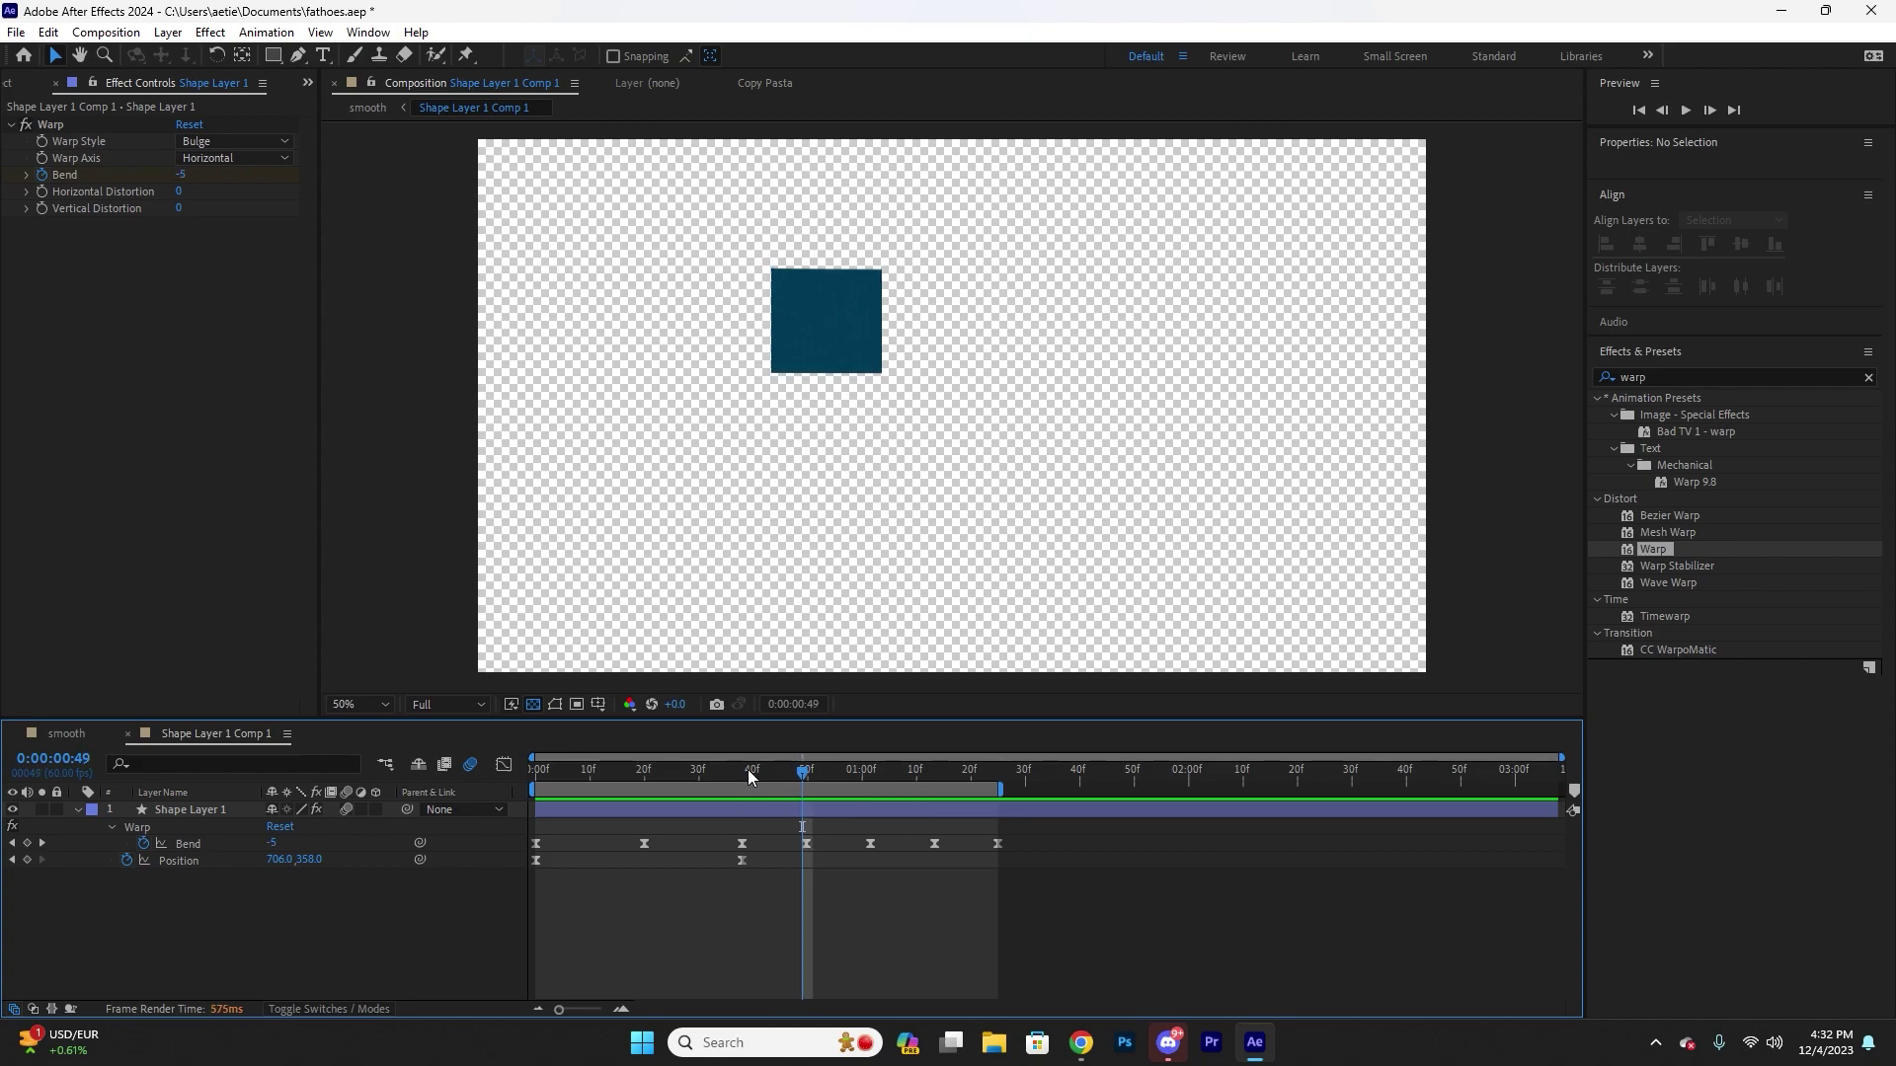
drag(805, 773, 738, 770)
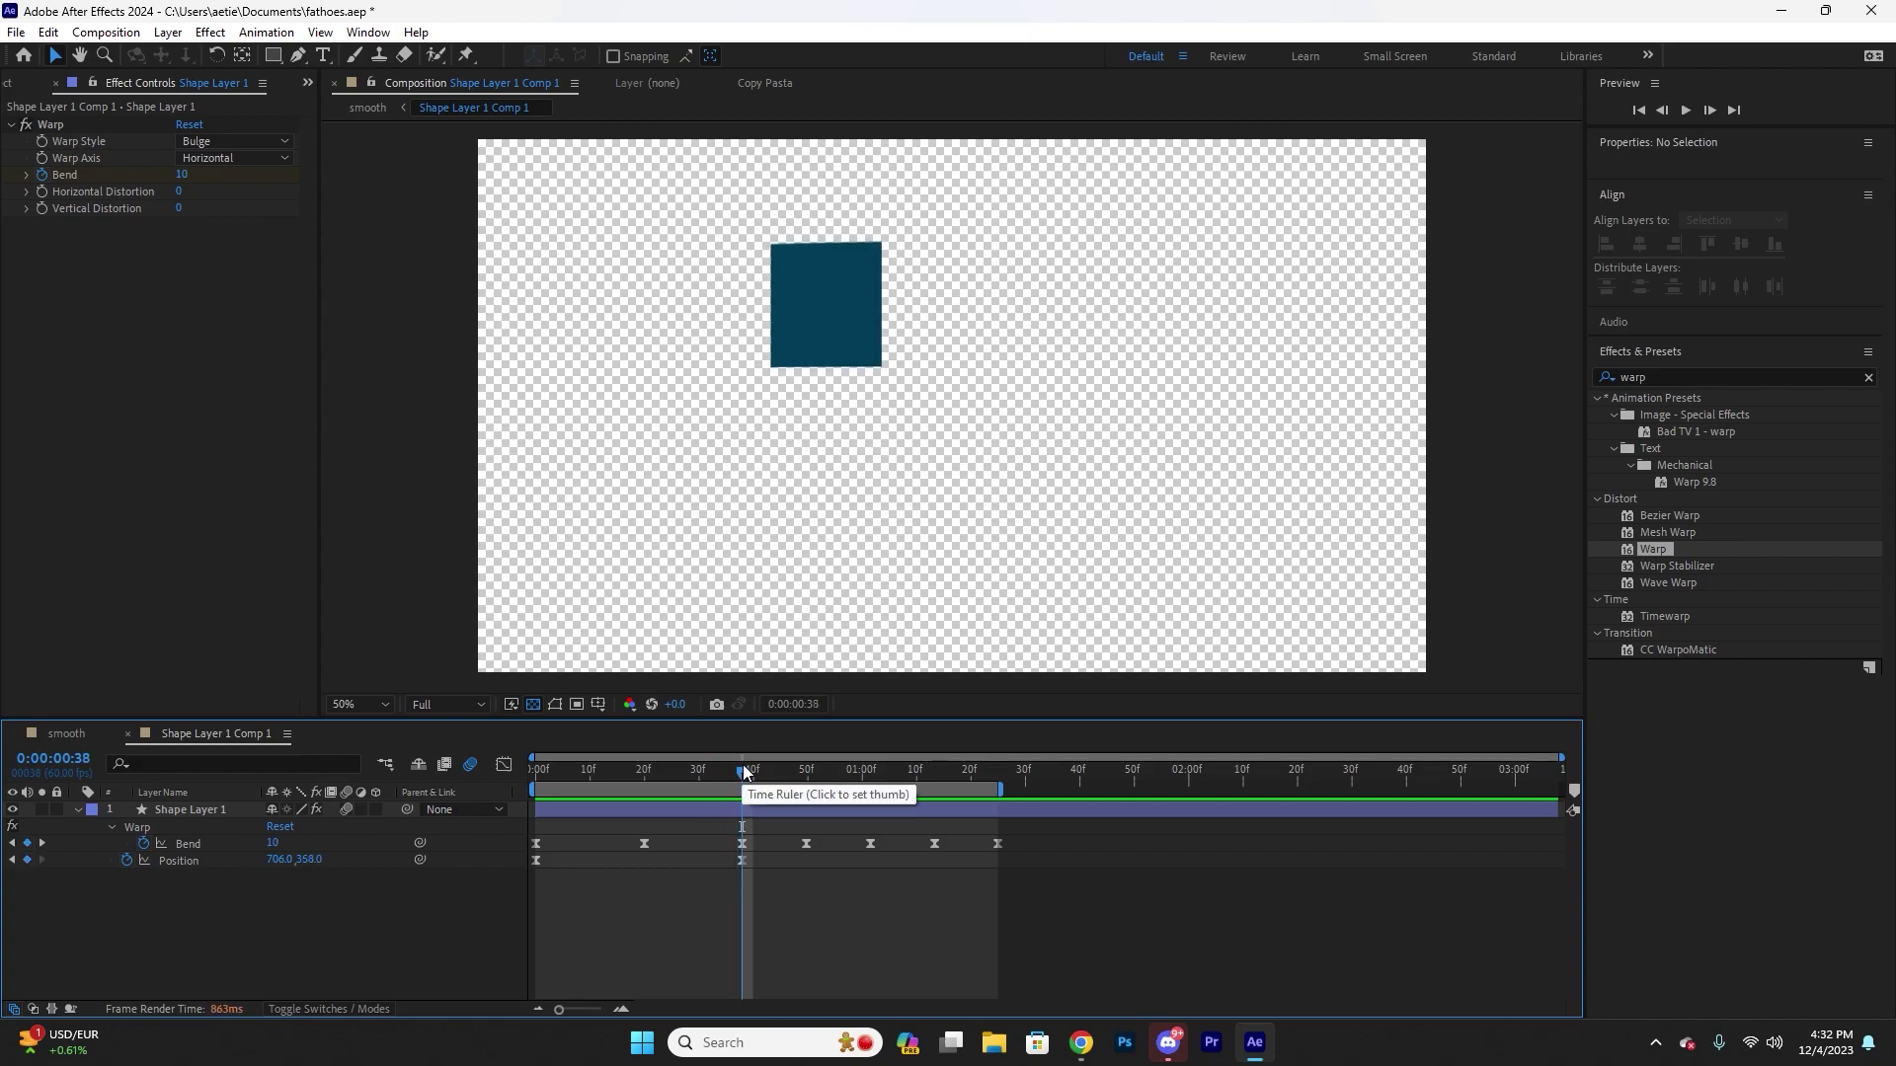
click(737, 844)
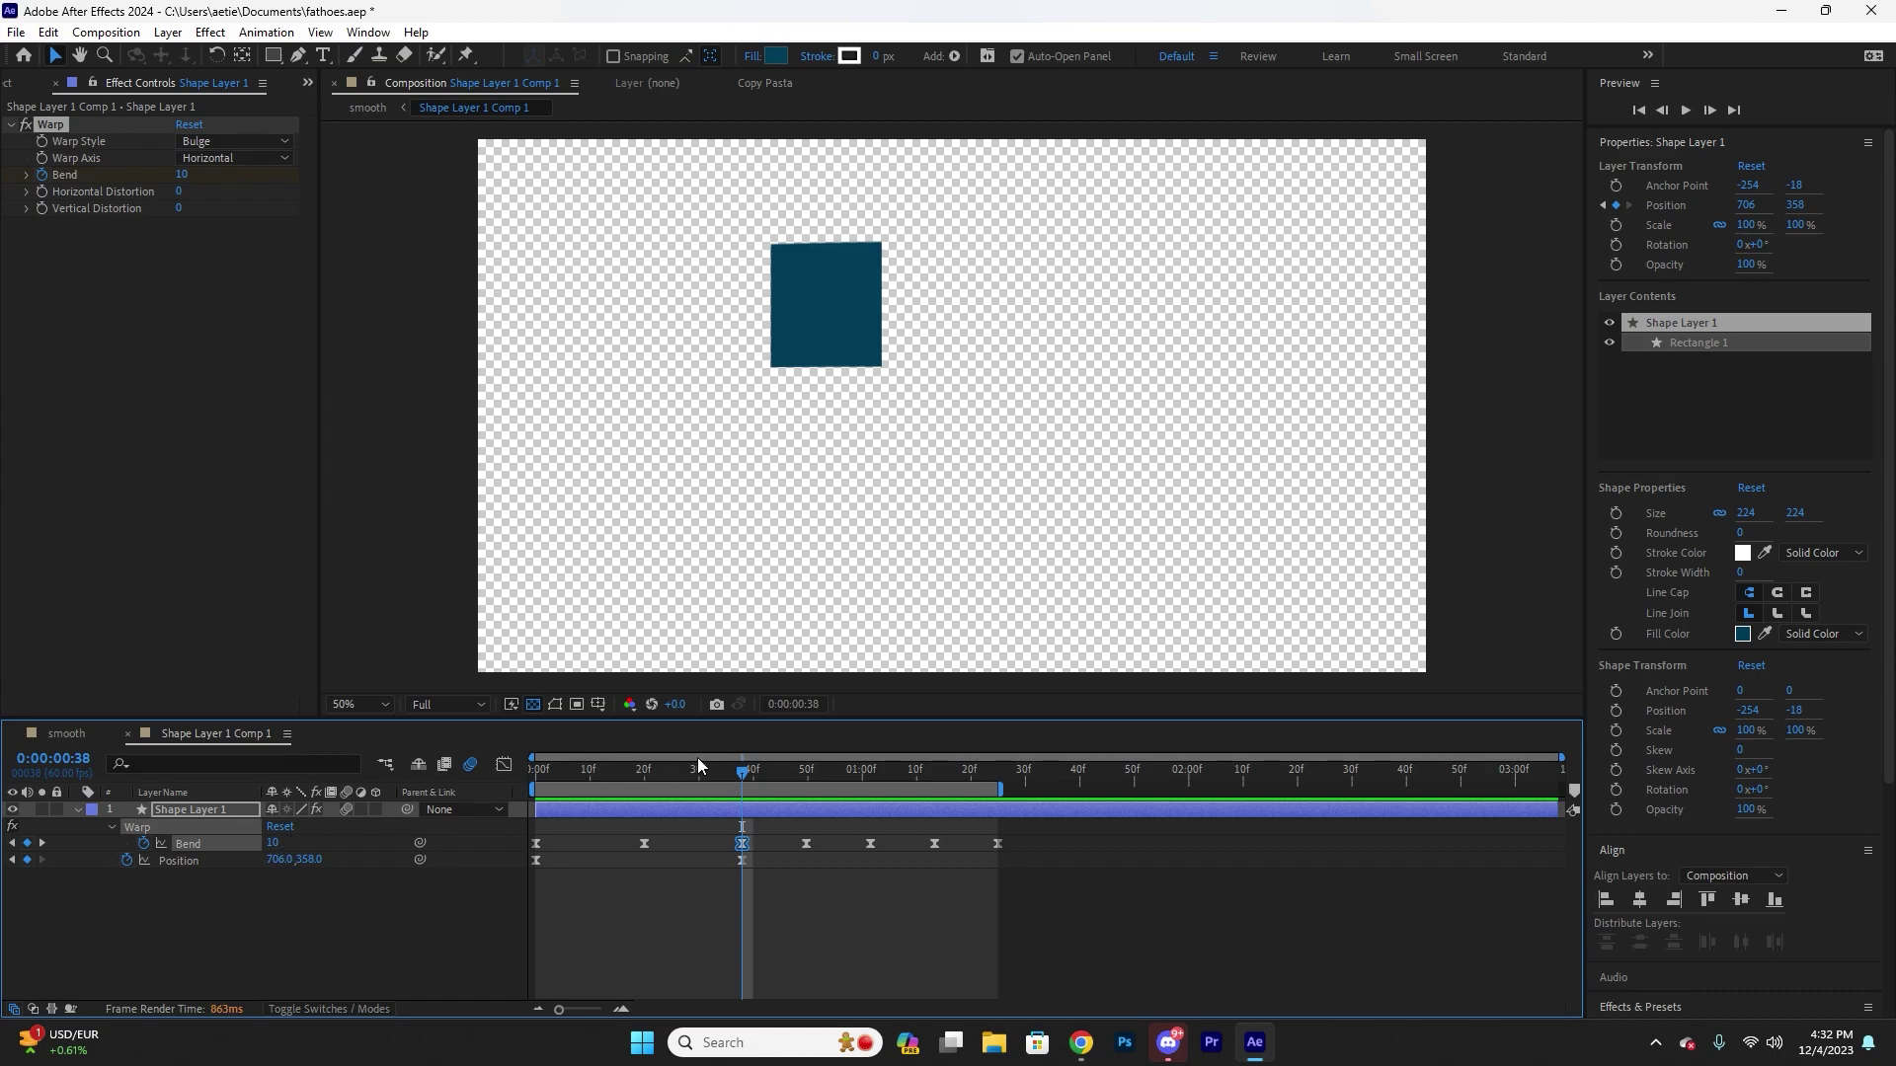
drag(972, 780, 999, 780)
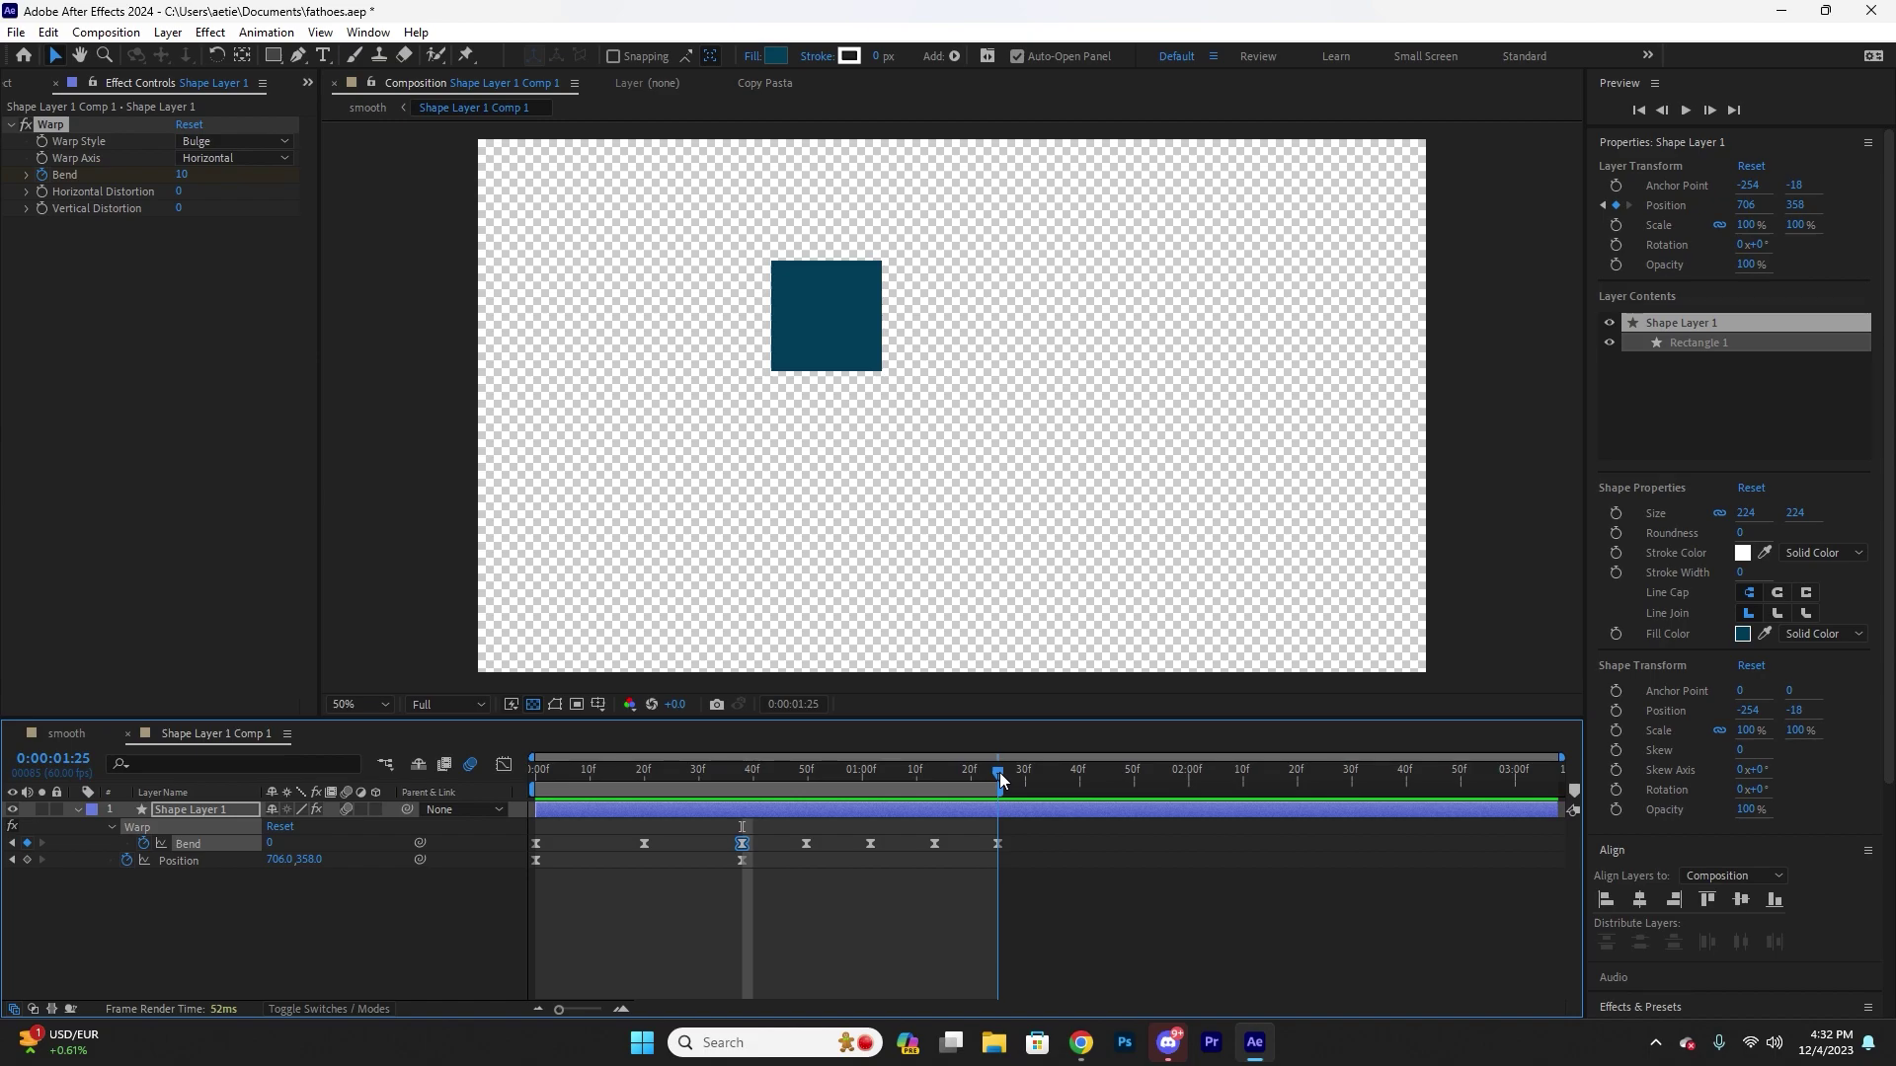
drag(999, 780, 745, 815)
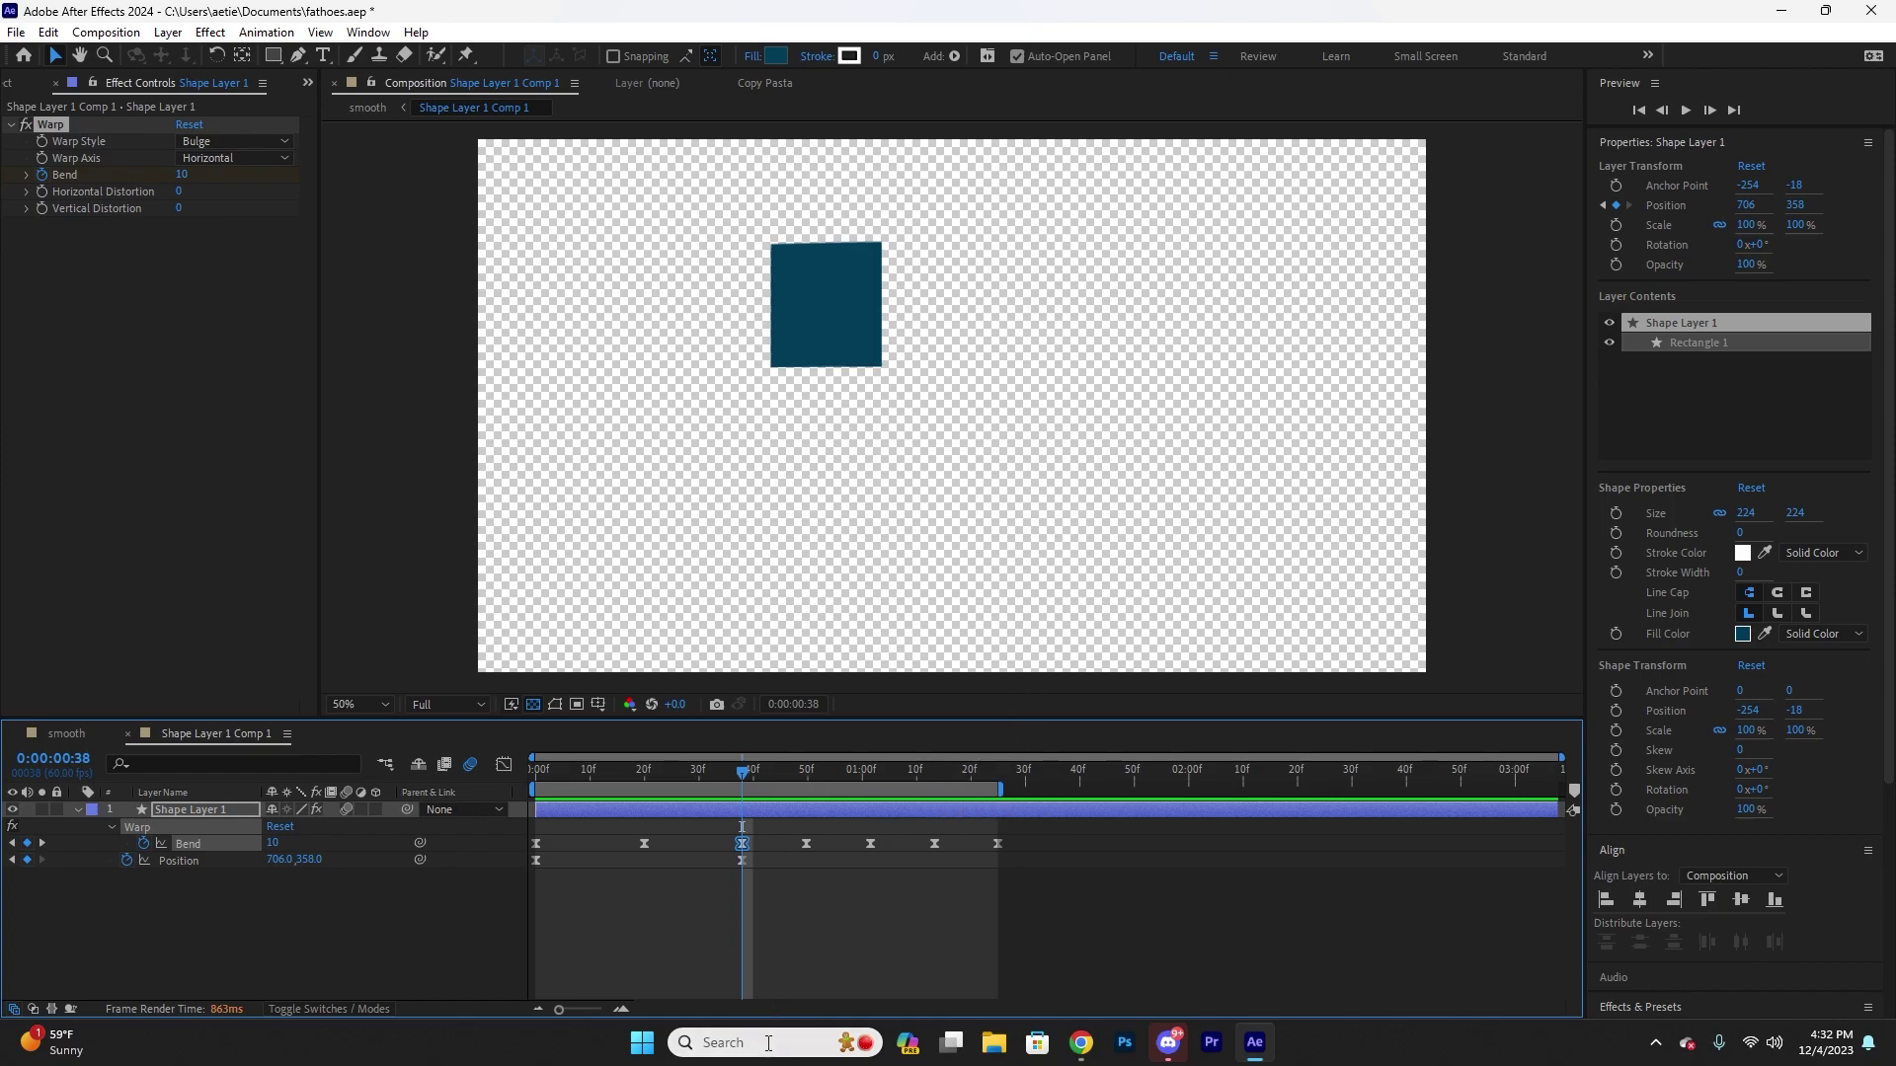
click(770, 1039)
- Launch Paint and draw the first rising line of the bounce curve
text(paint)
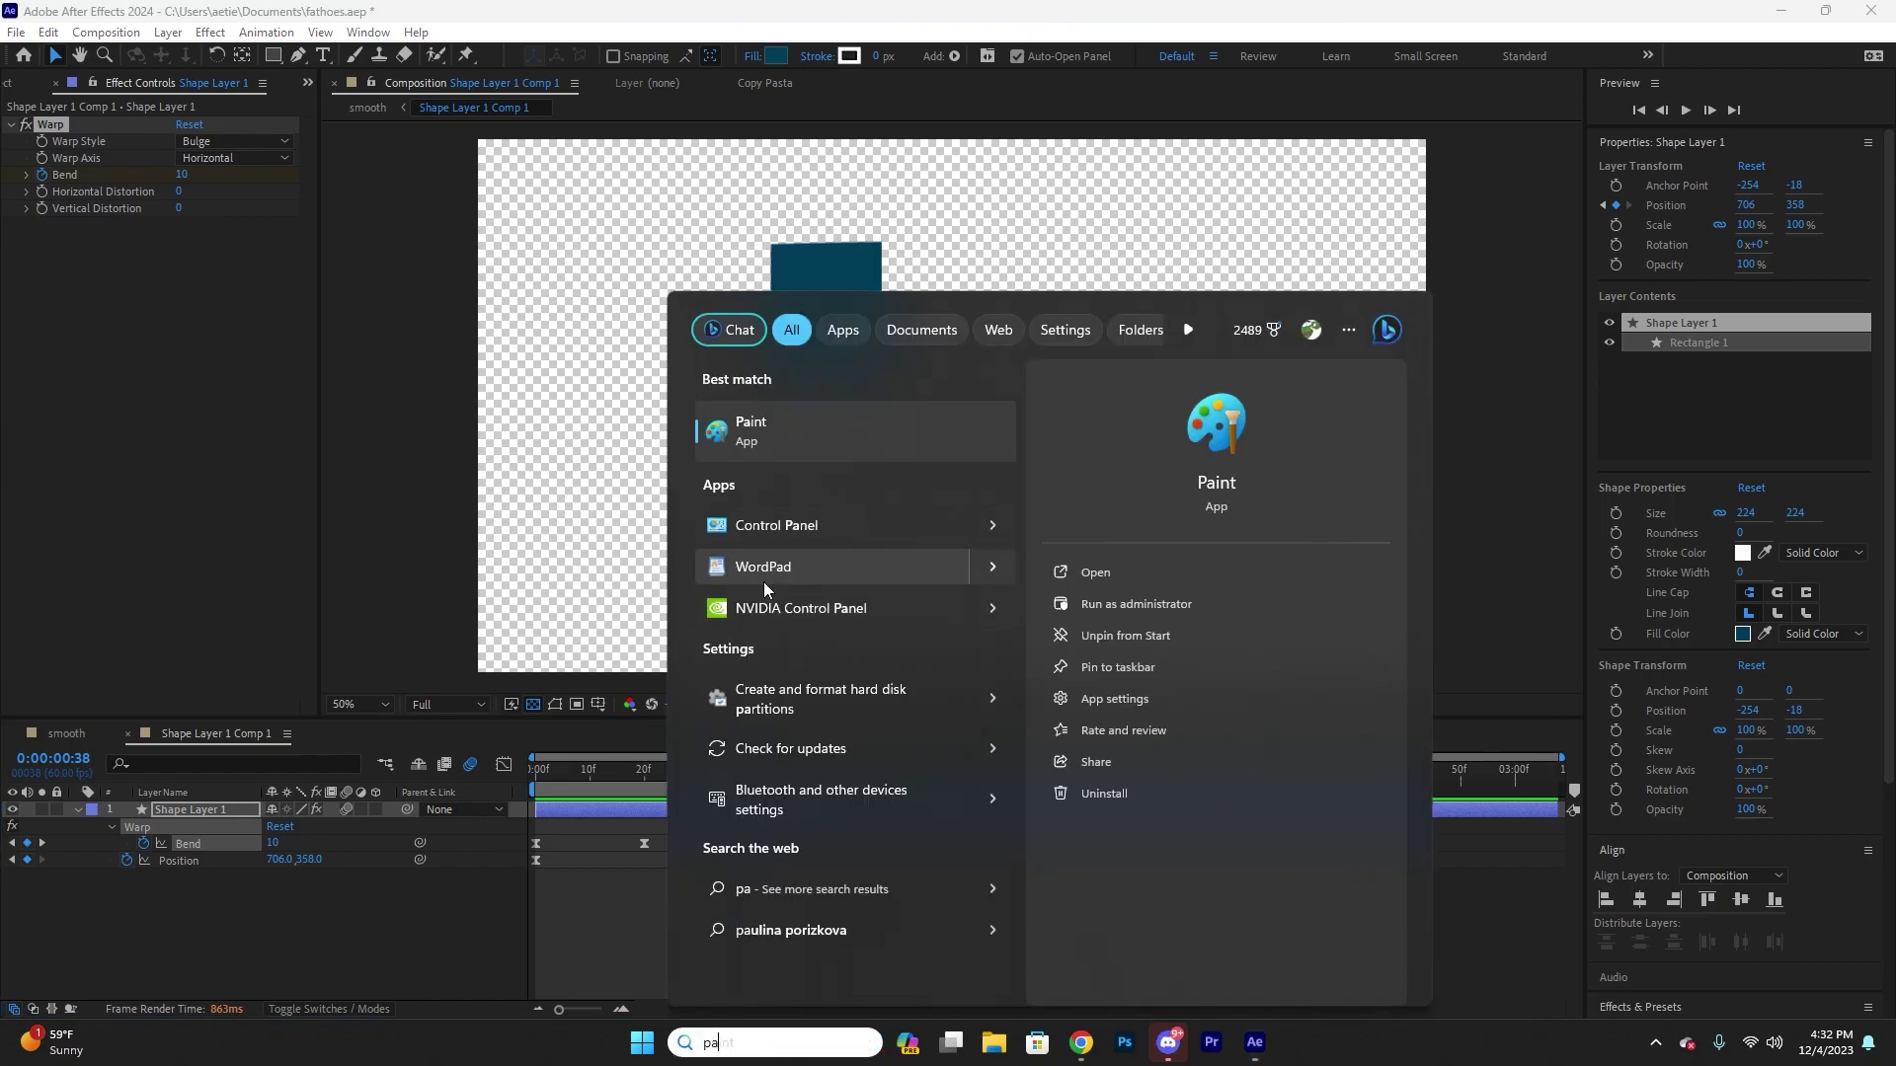
click(790, 426)
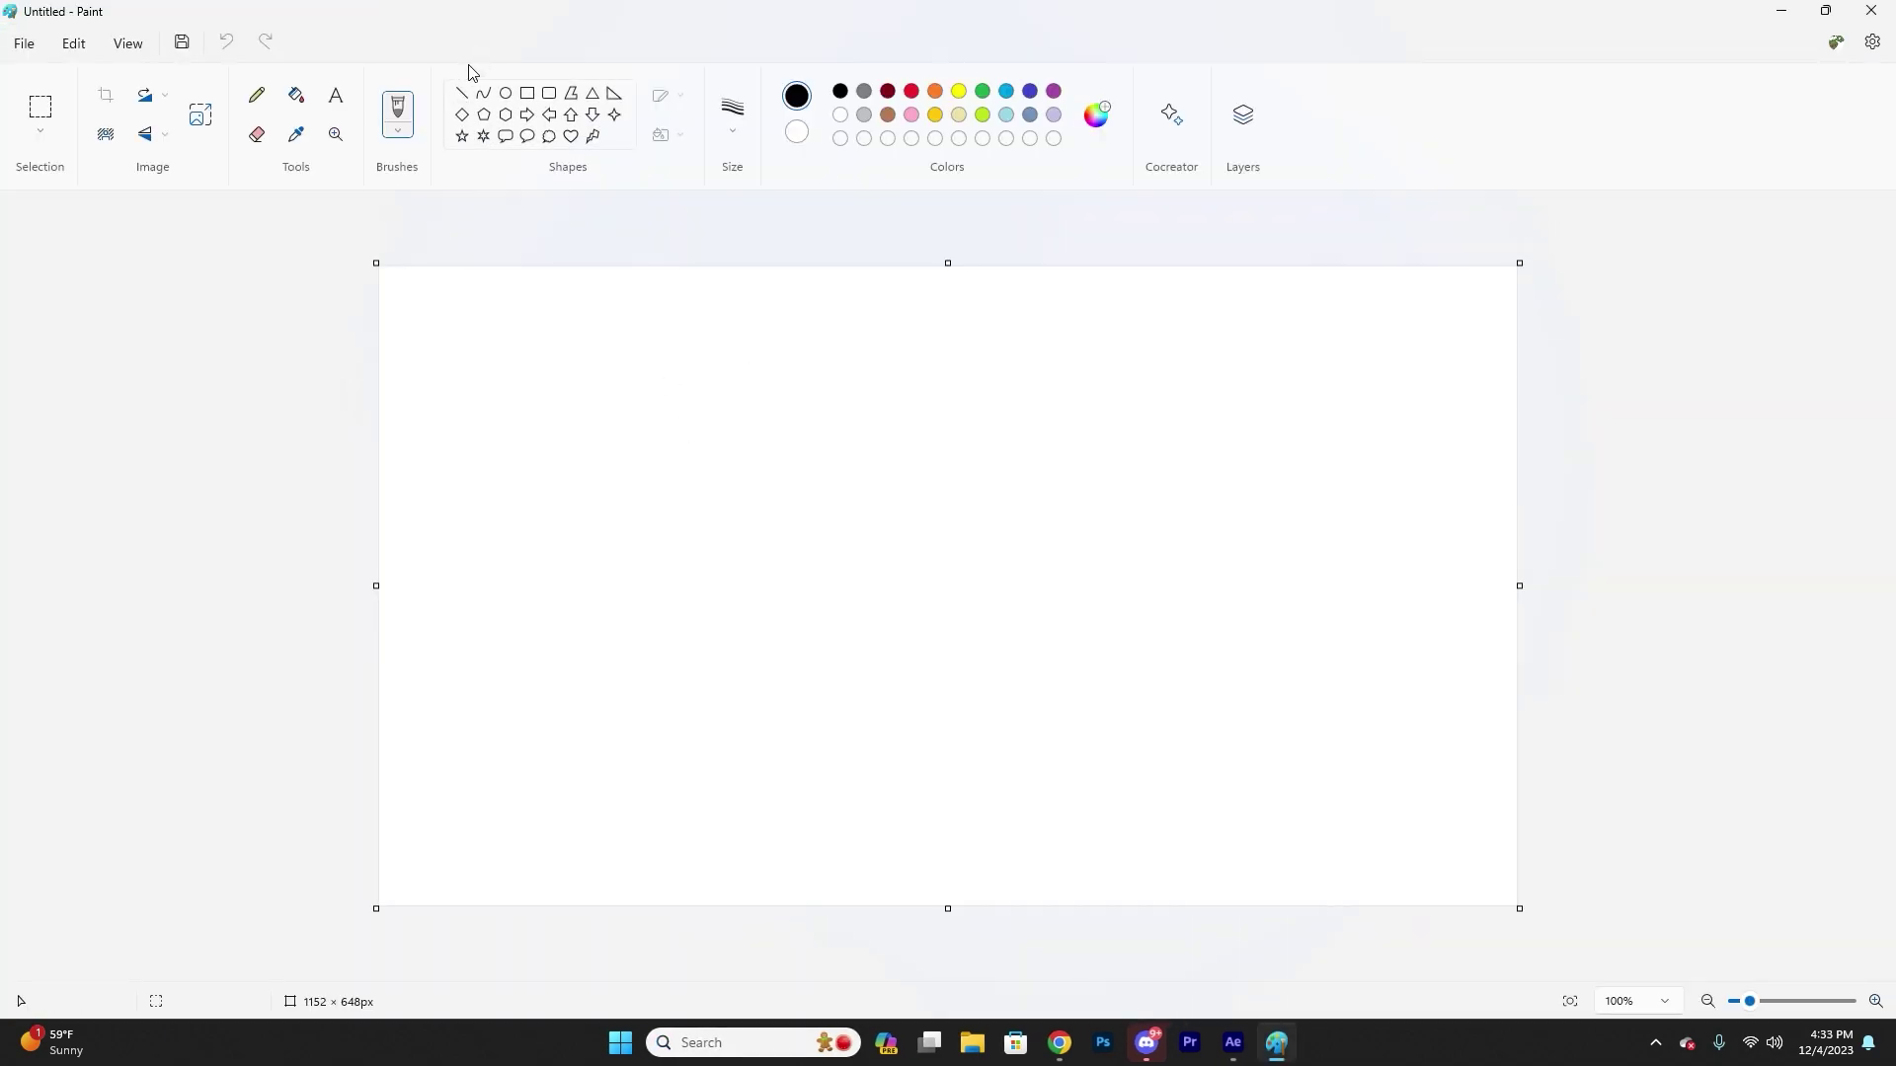
drag(592, 740, 648, 541)
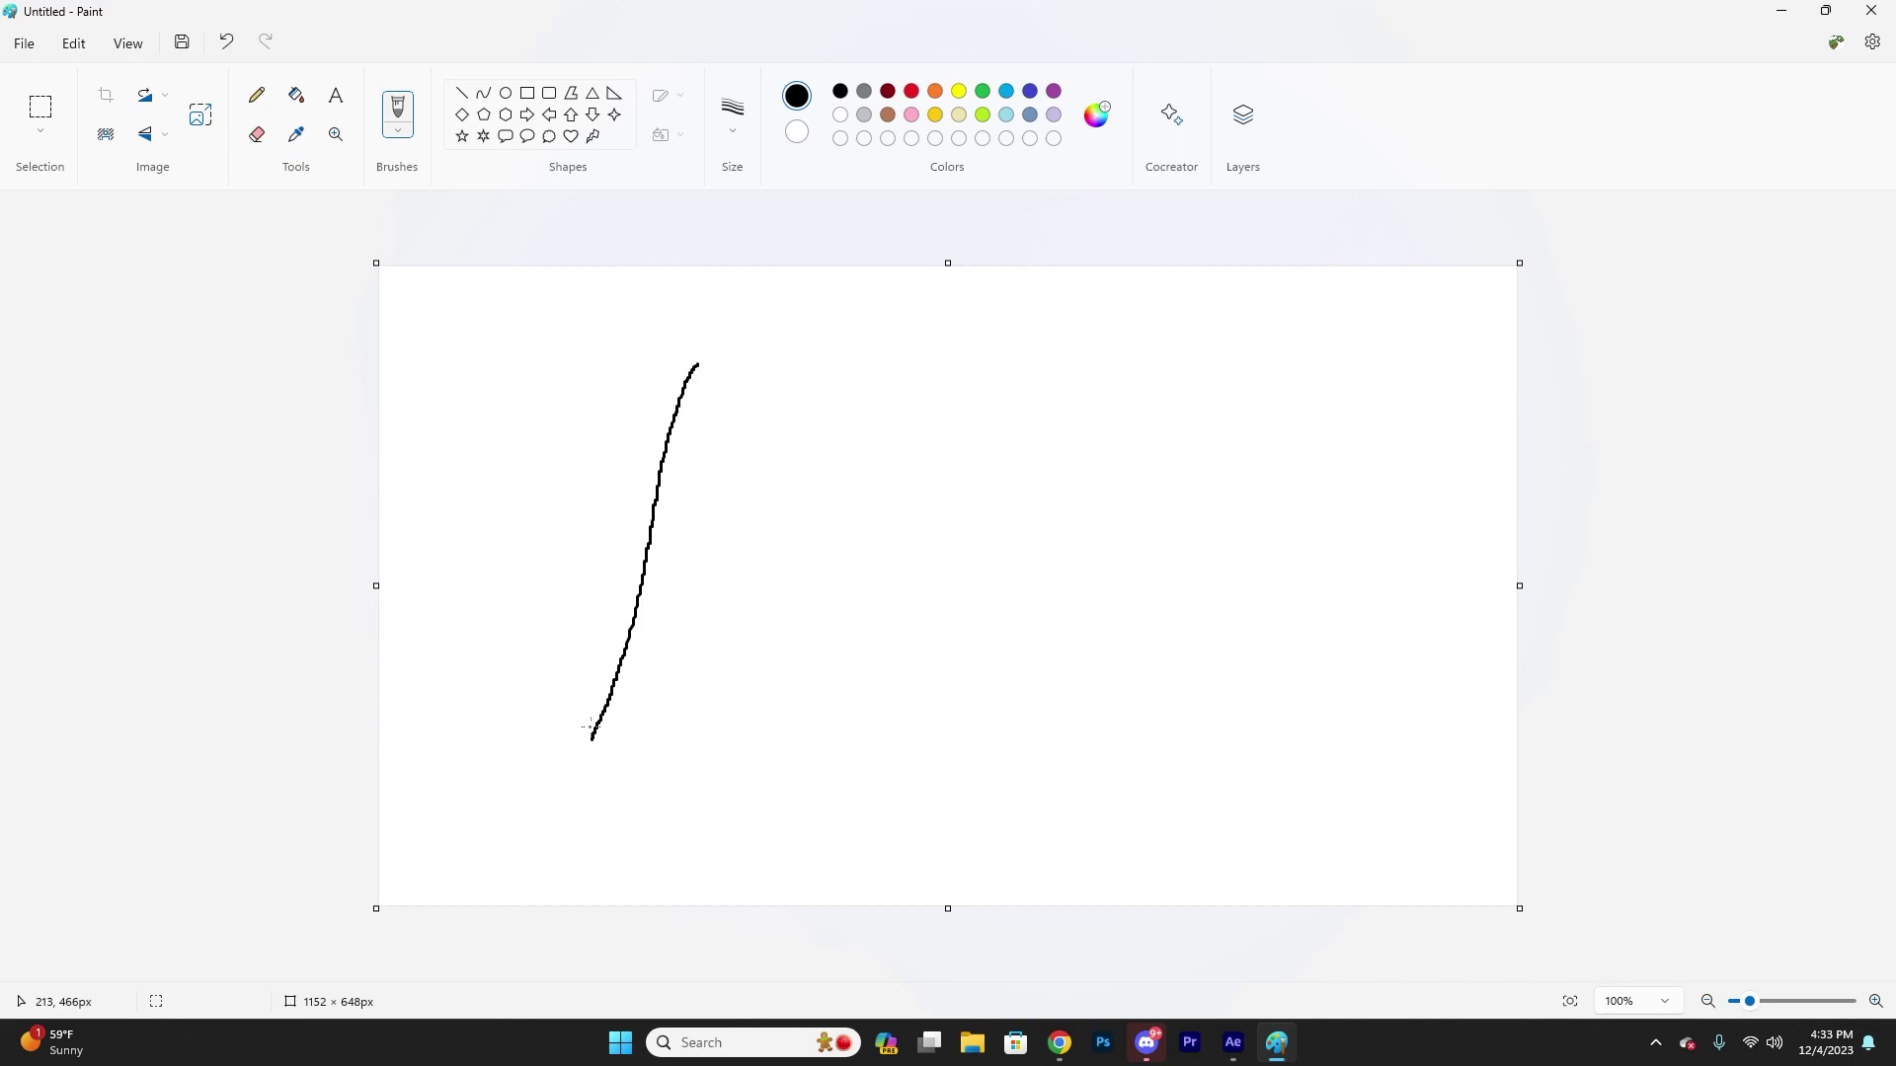
- Sketch the smaller decaying peaks and a baseline, then undo back to the first stroke
mouse_move(614, 677)
mouse_down()
mouse_move(661, 462)
mouse_move(719, 575)
mouse_move(736, 729)
mouse_up()
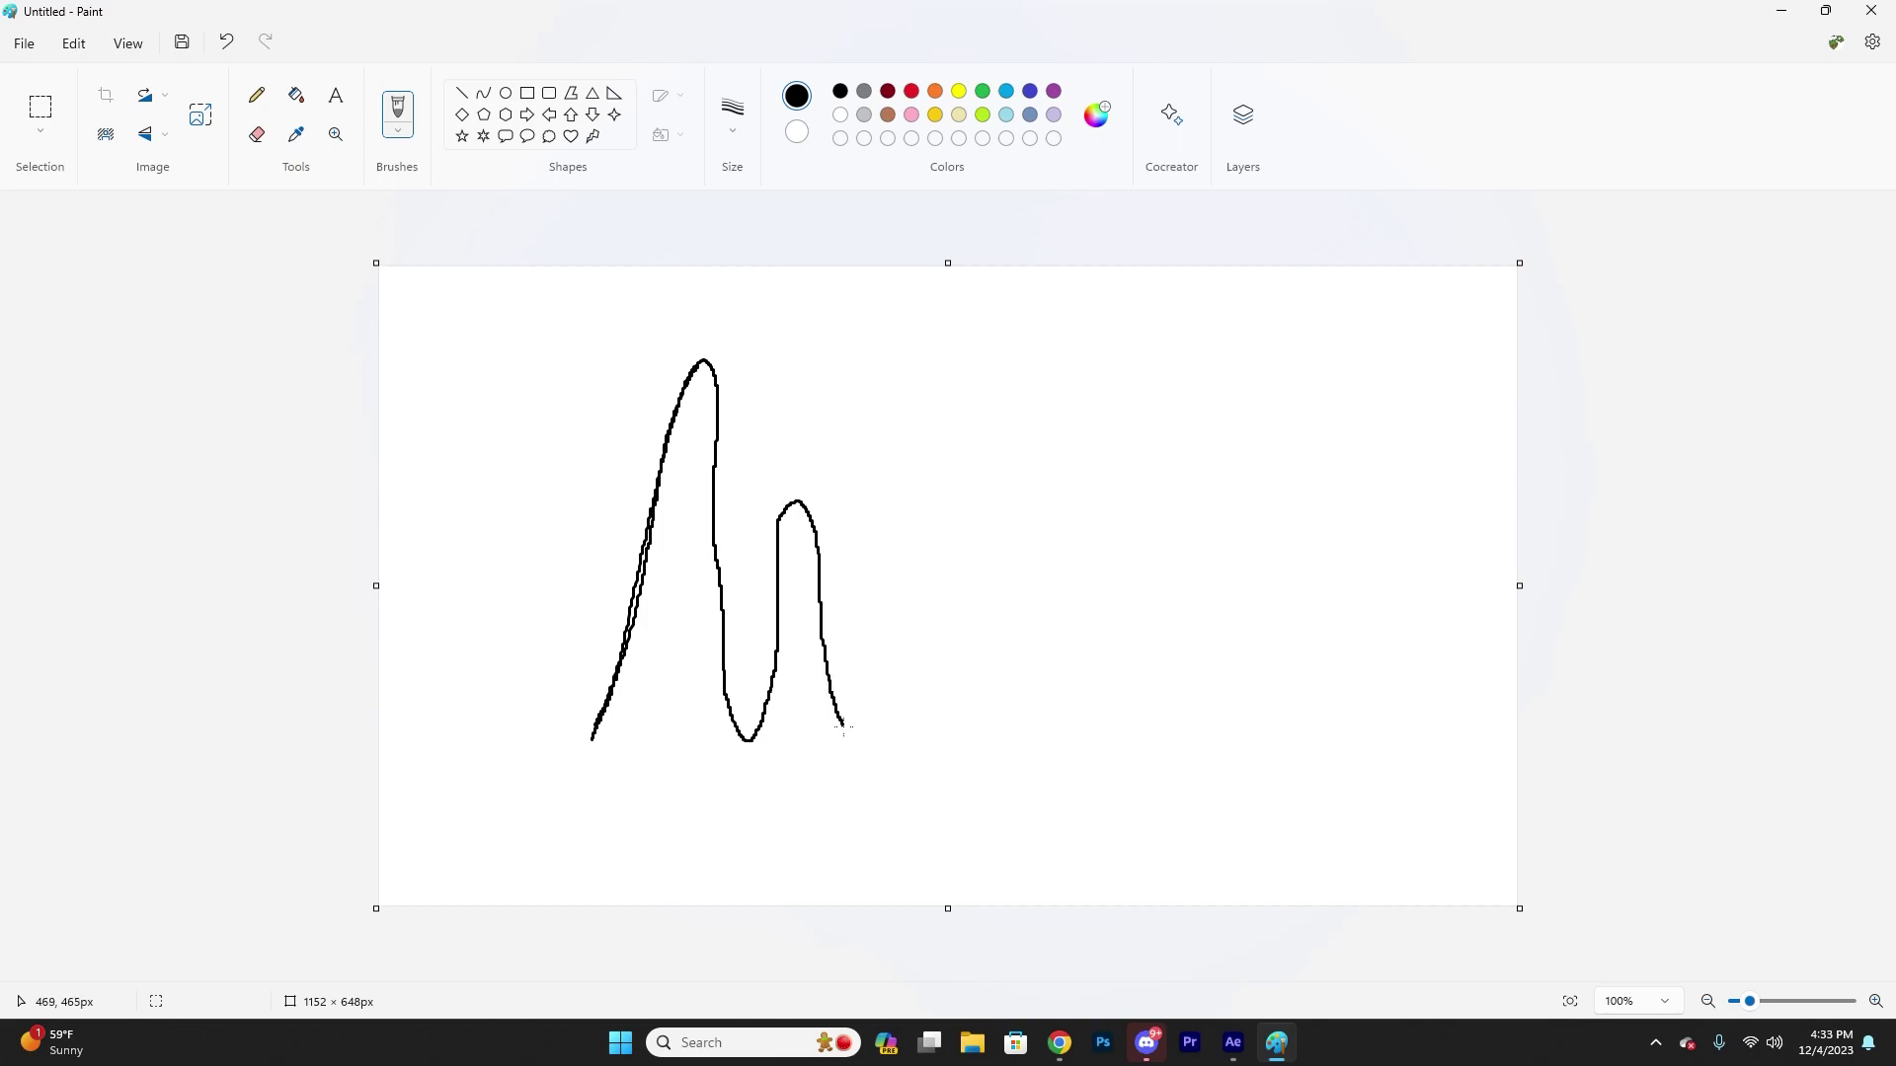
mouse_move(858, 728)
mouse_down()
mouse_move(902, 634)
mouse_move(1020, 718)
mouse_up()
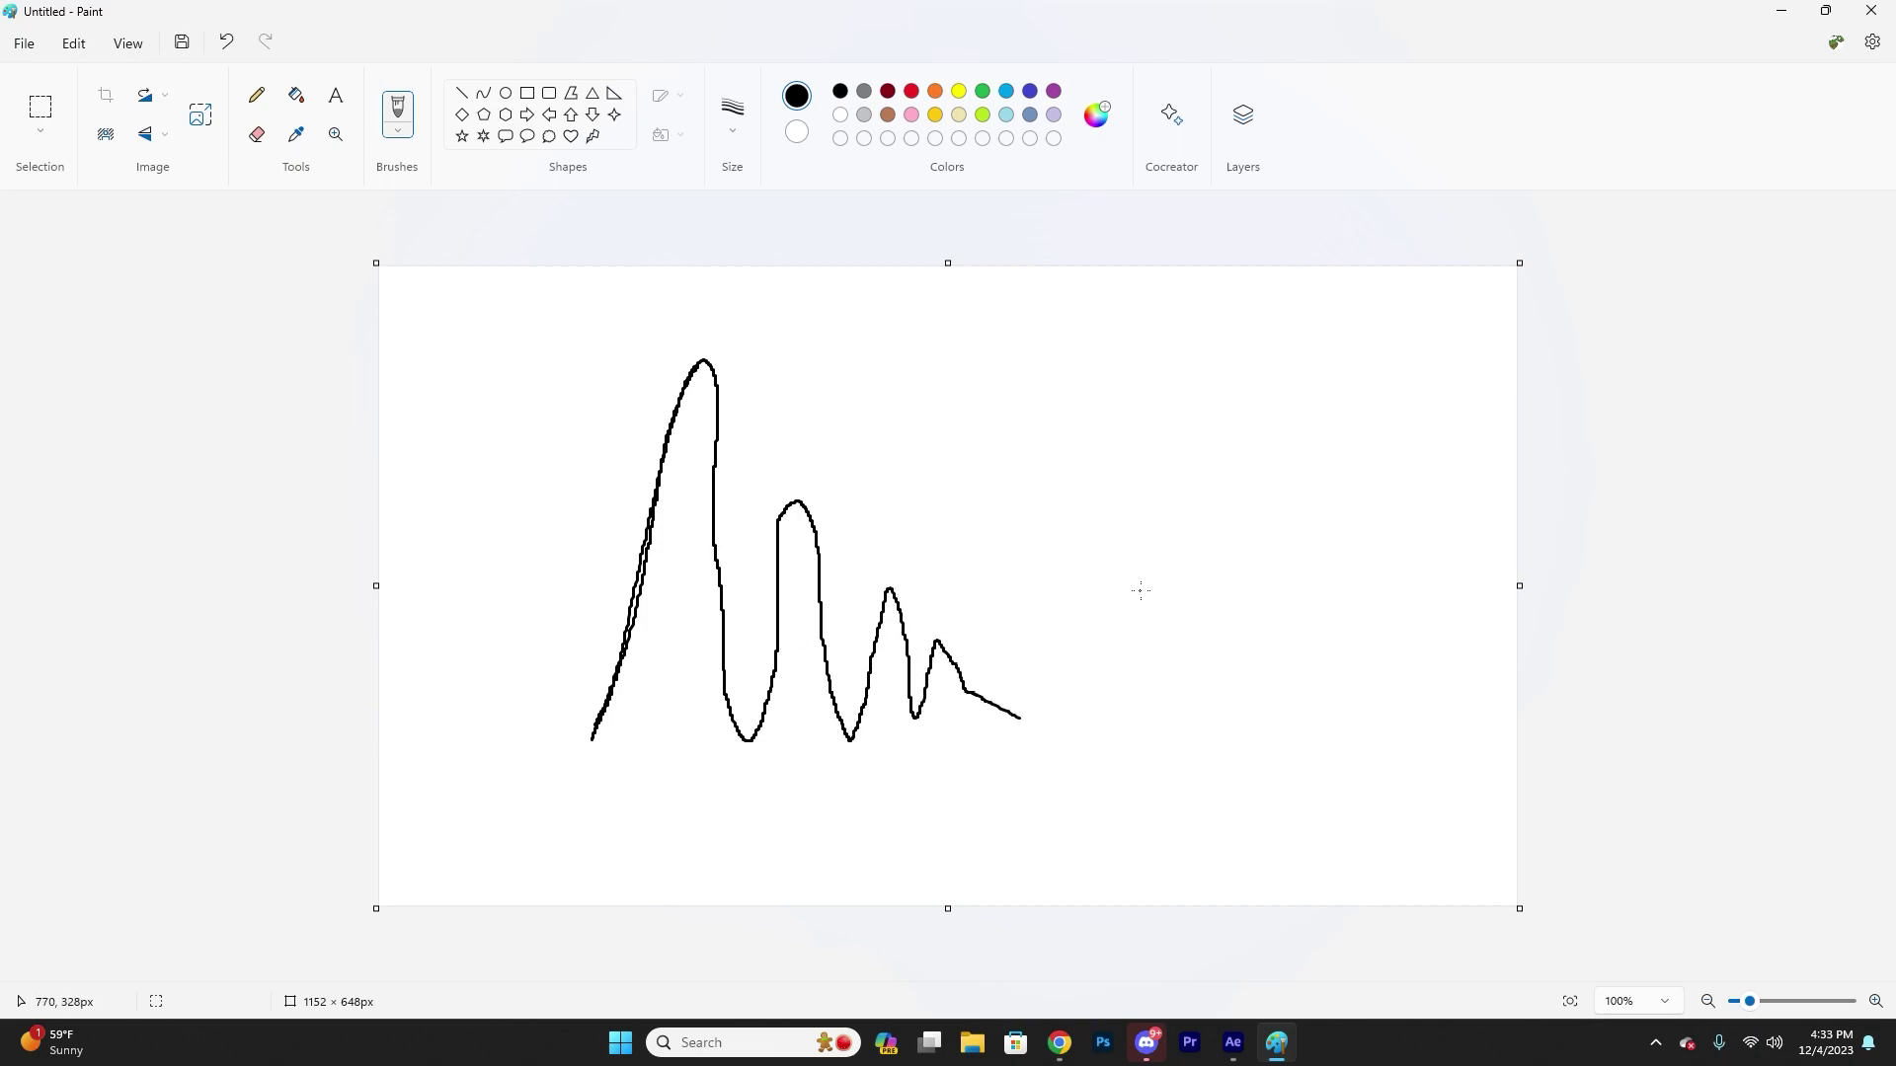
drag(572, 750, 1268, 730)
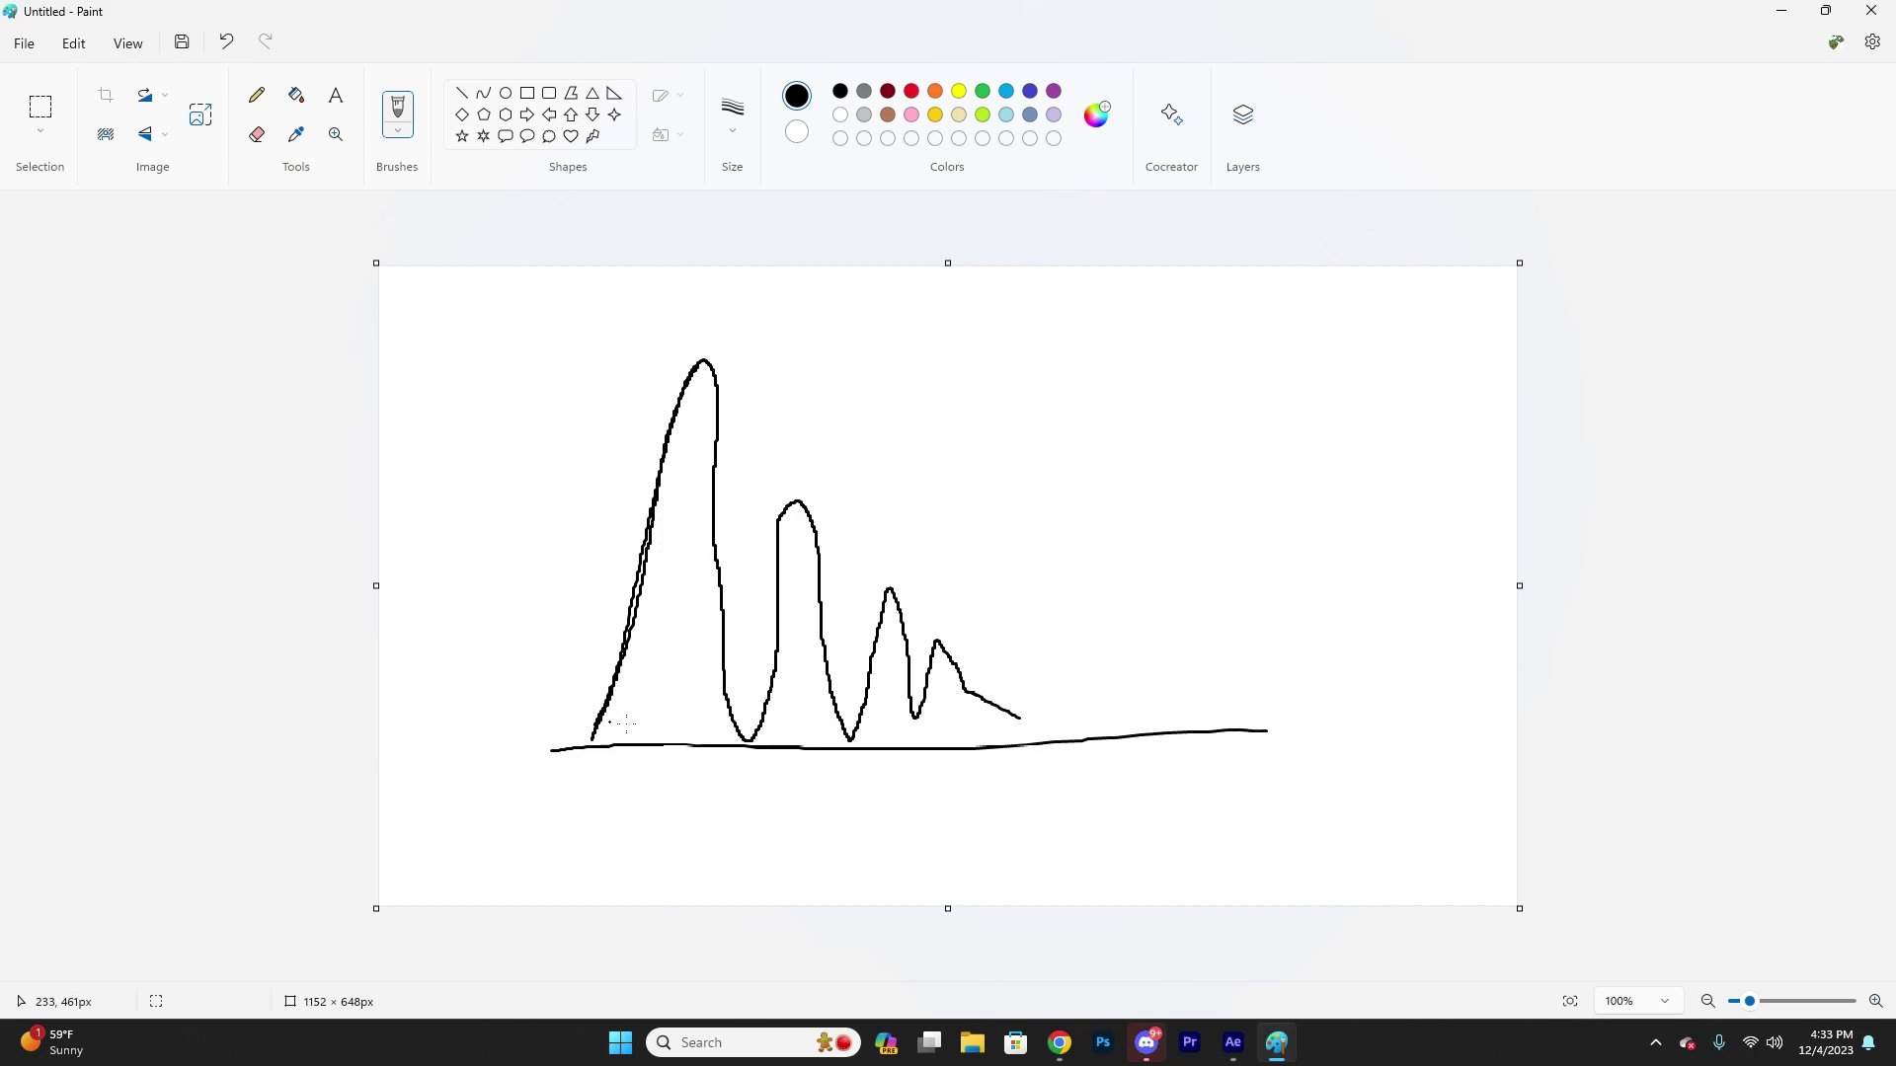
key(ctrl+z)
key(ctrl+z)
key(ctrl+z)
key(ctrl+z)
- Draw a new curve with a tall peak, dip and second rise, then return to After Effects
mouse_move(736, 705)
mouse_down()
mouse_move(781, 399)
mouse_move(805, 357)
mouse_move(834, 659)
mouse_up()
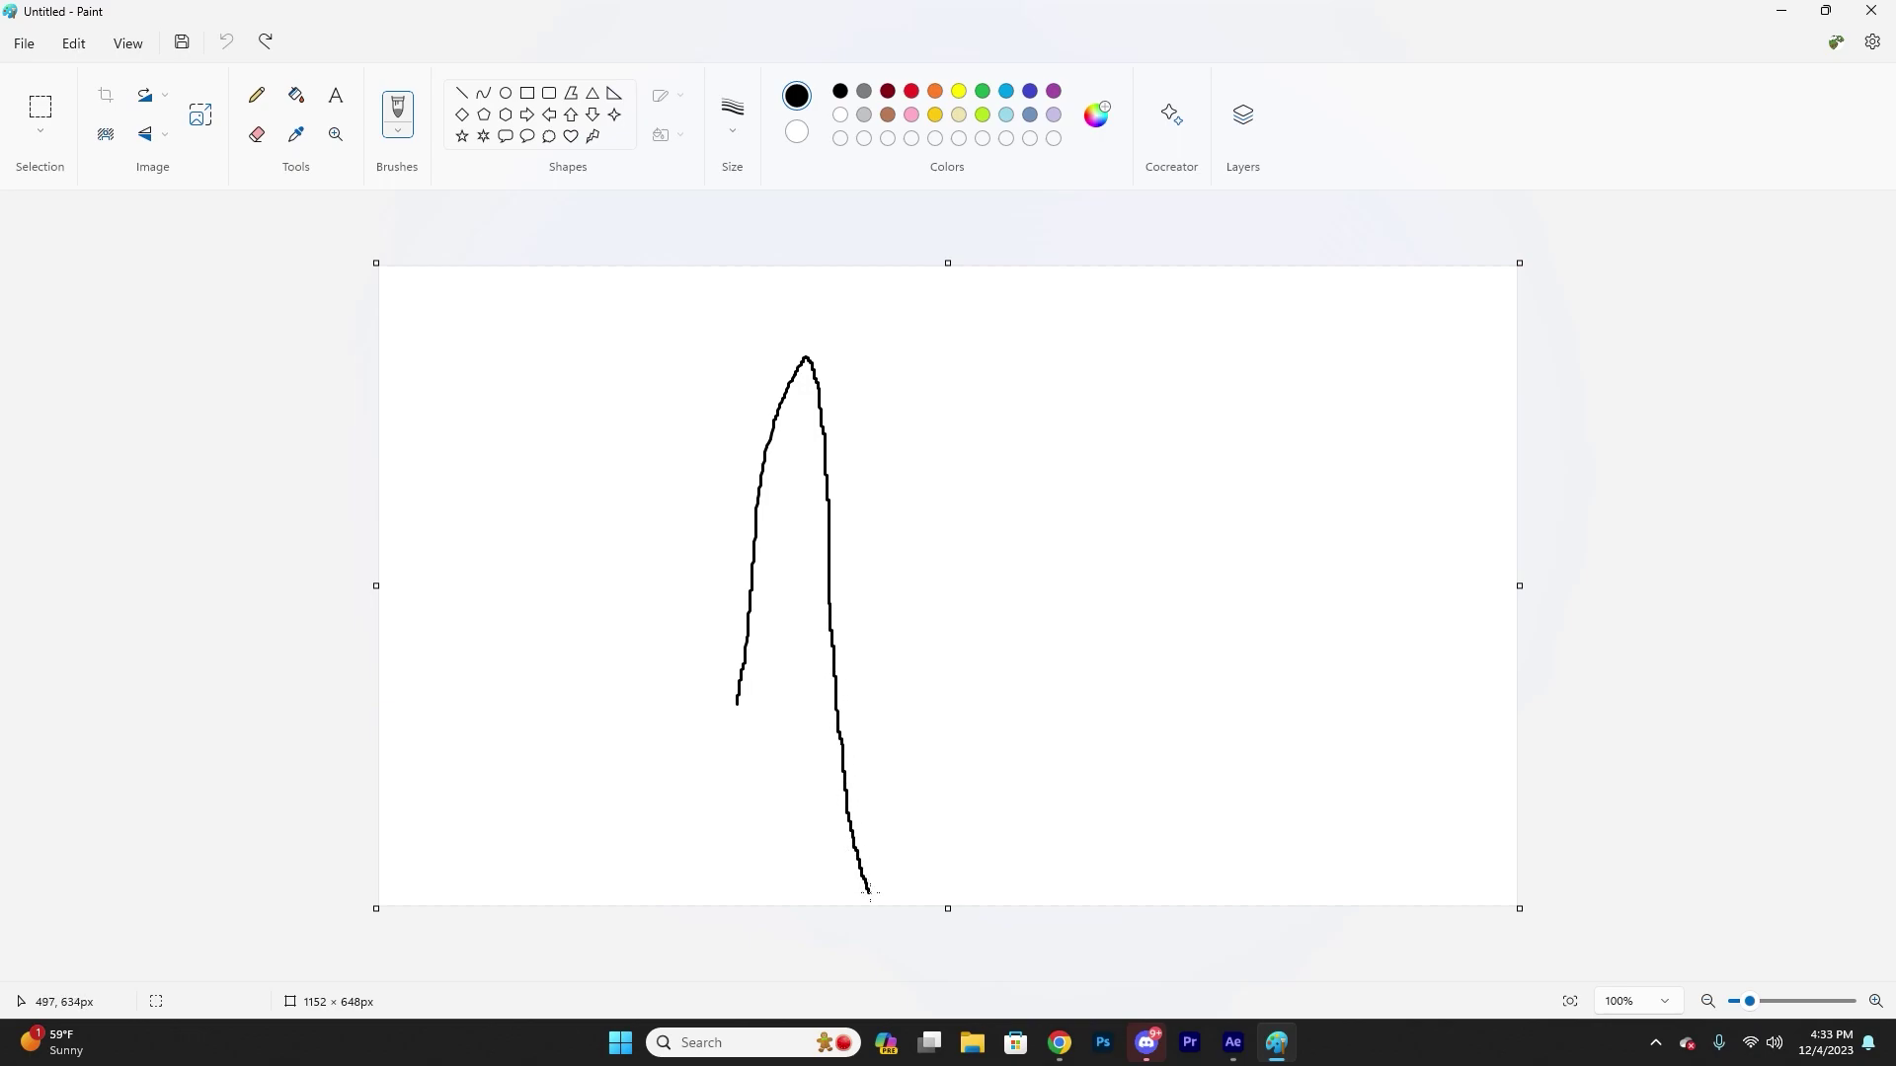
drag(899, 831, 924, 711)
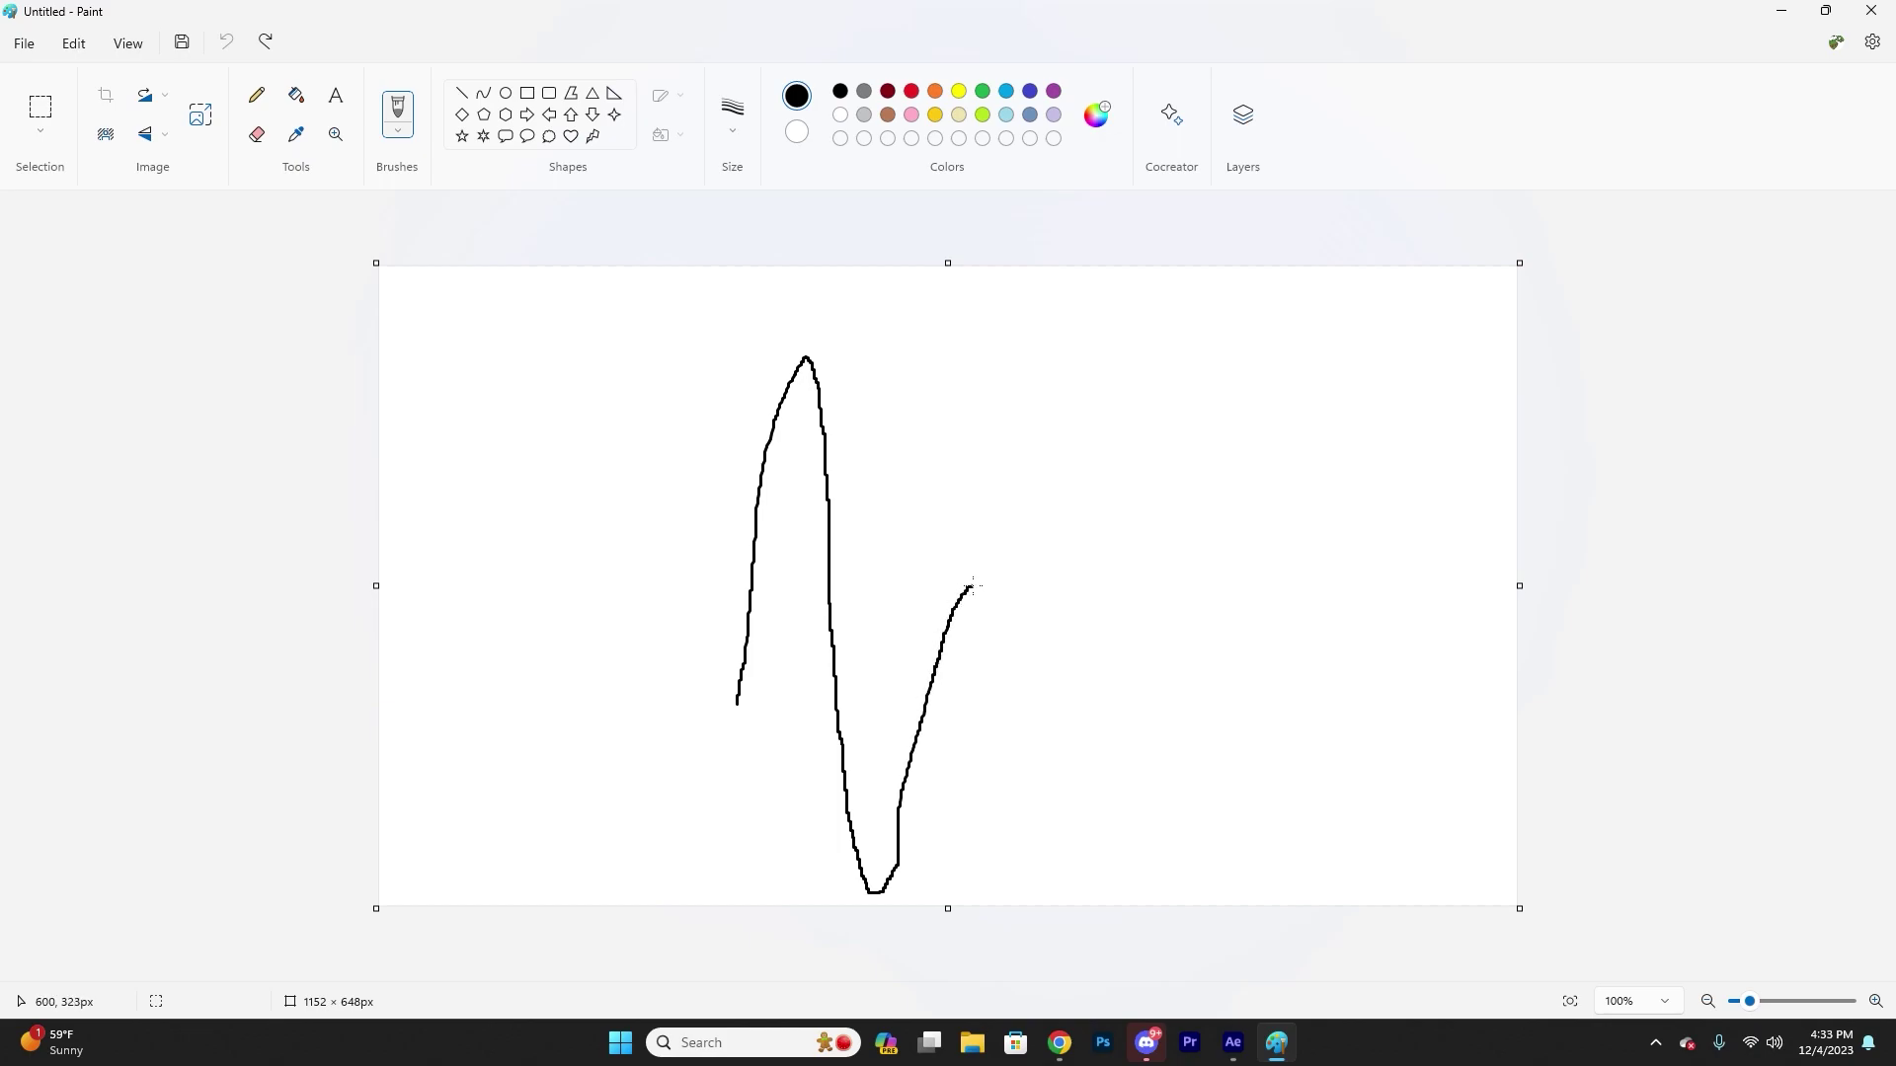
drag(991, 681, 1196, 666)
click(1232, 1042)
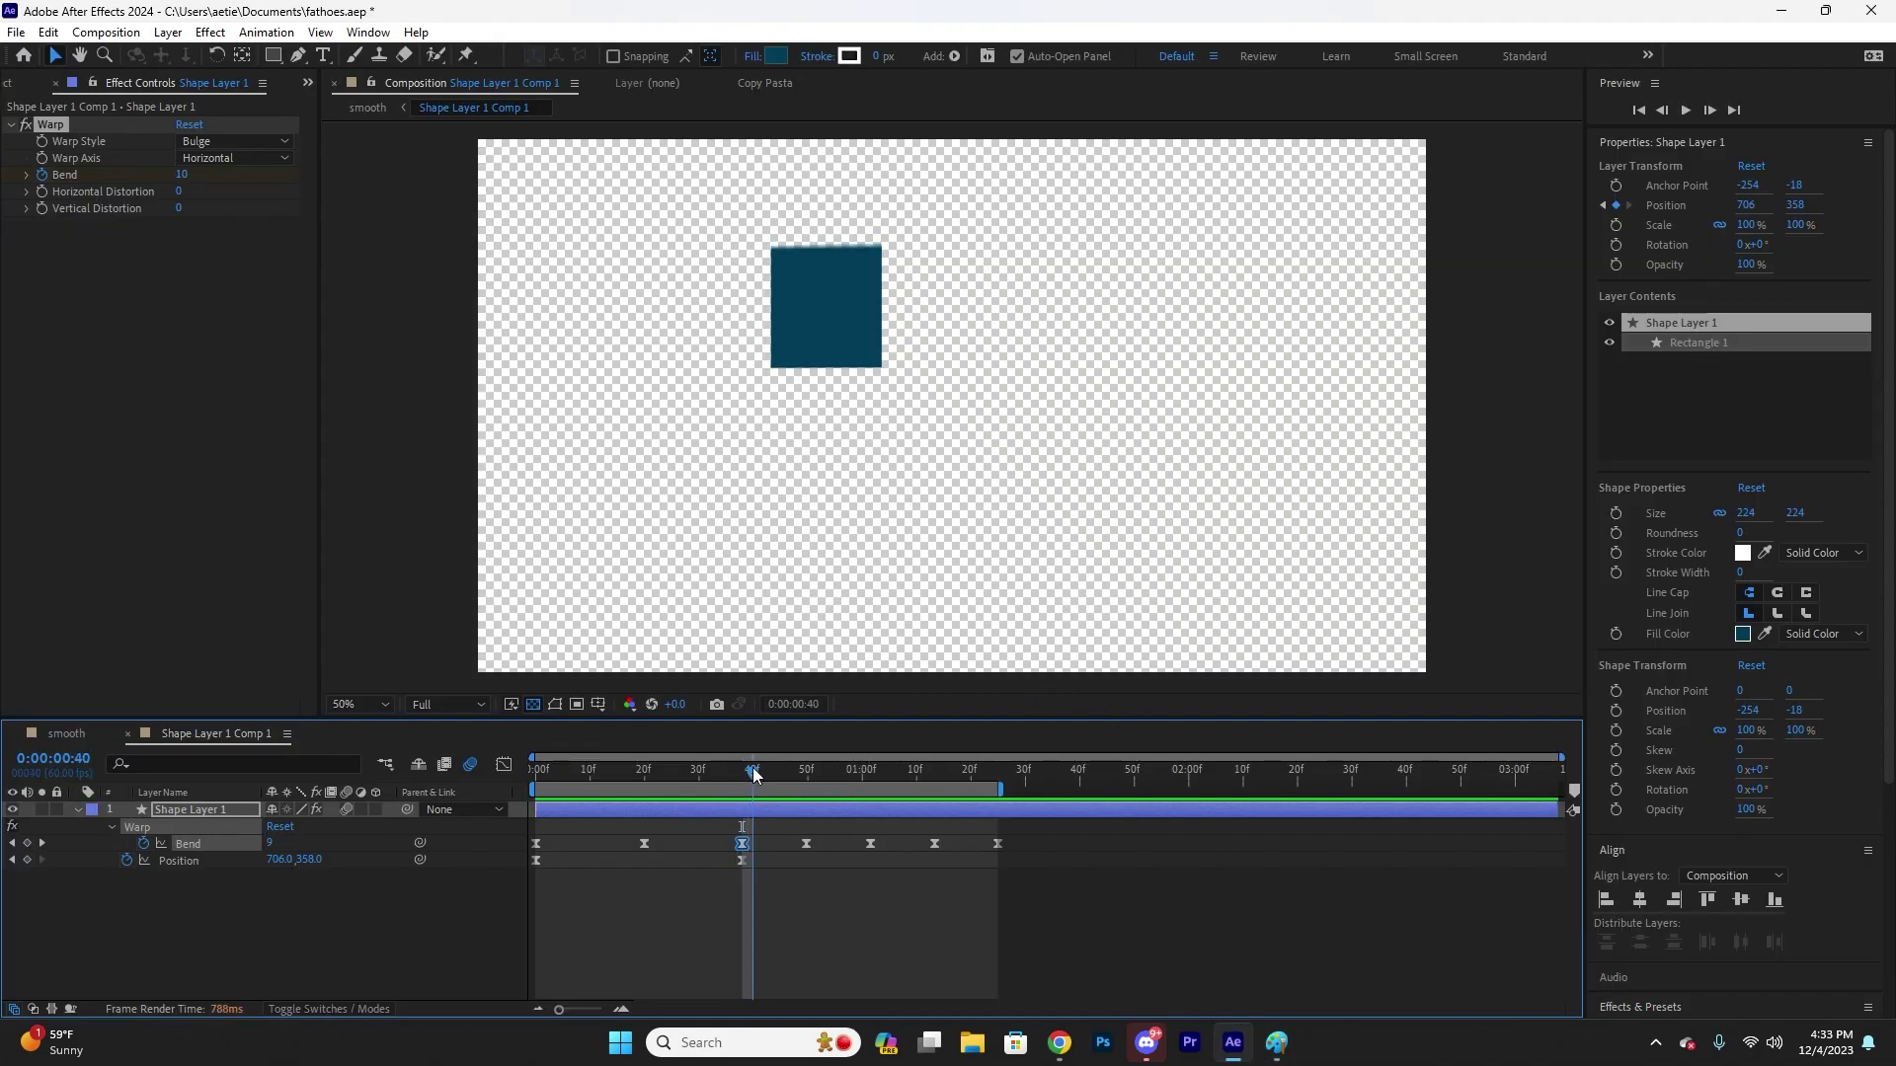
click(807, 774)
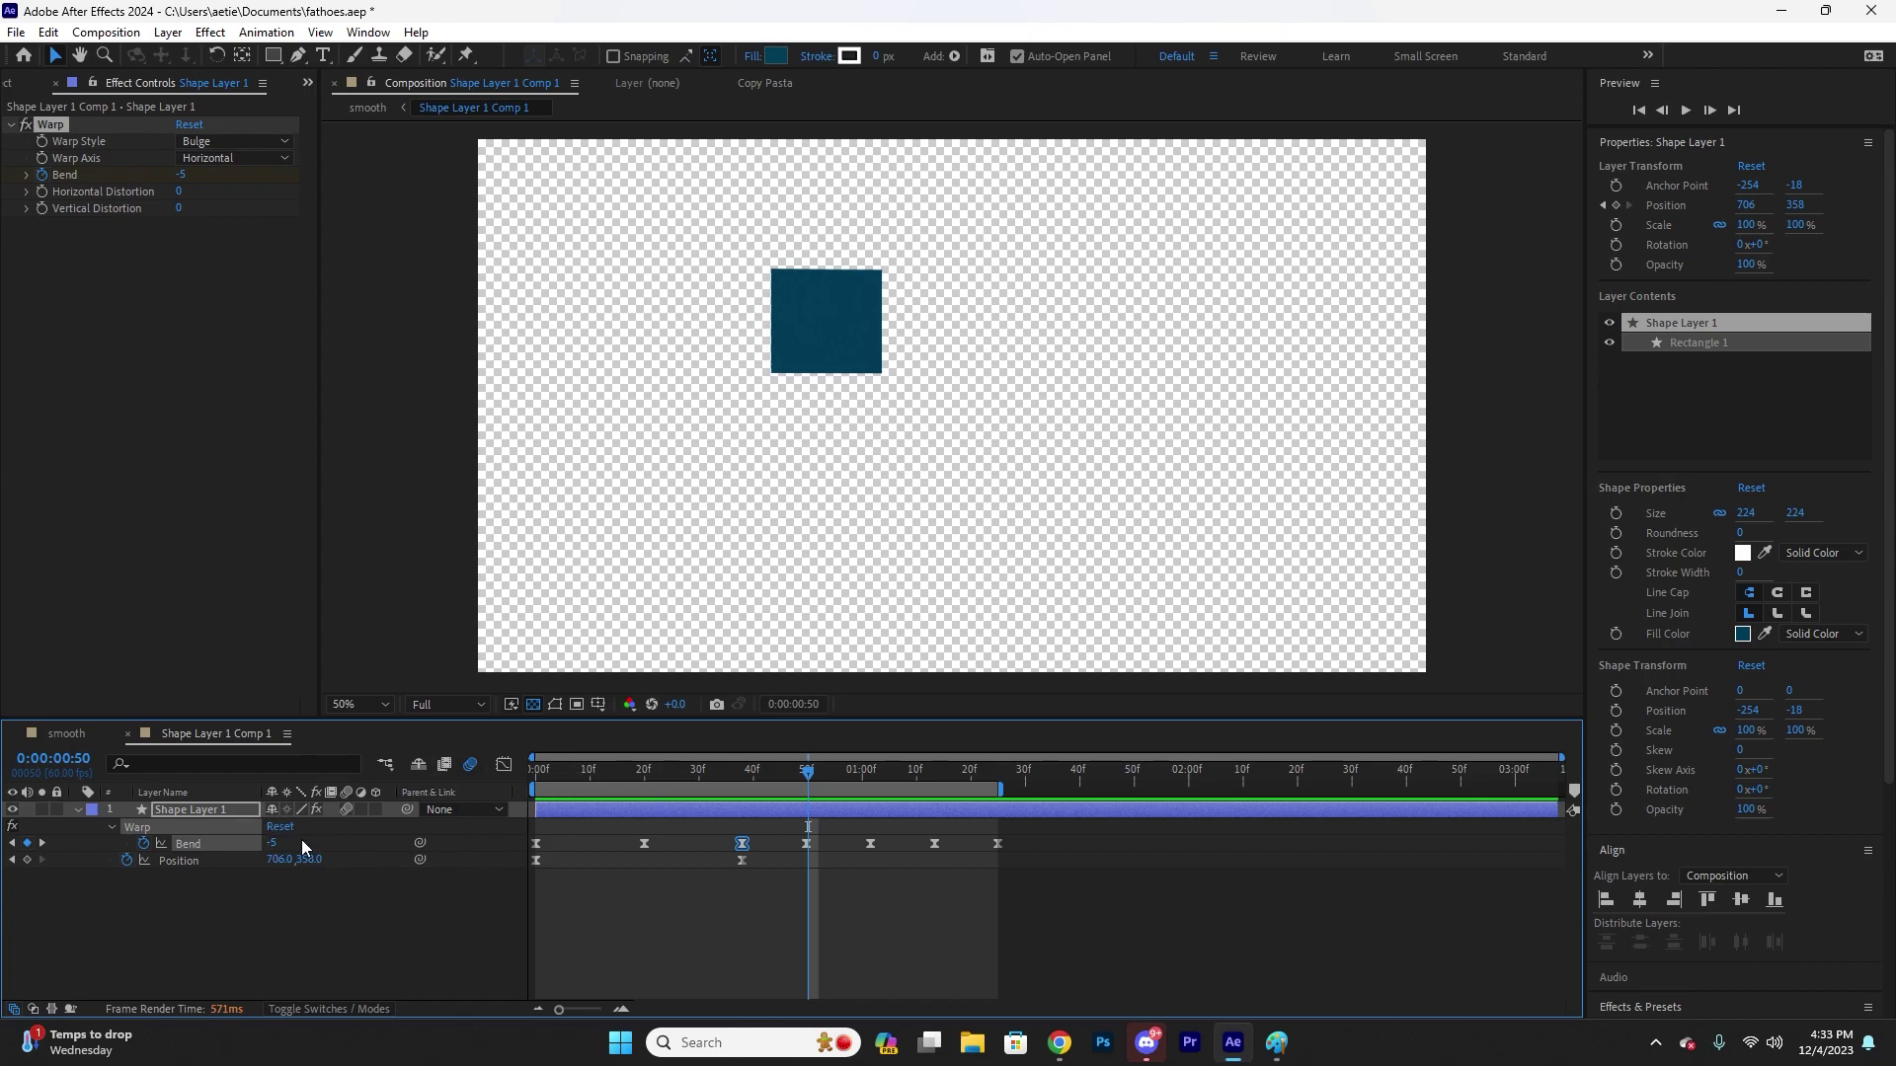
drag(807, 770, 999, 775)
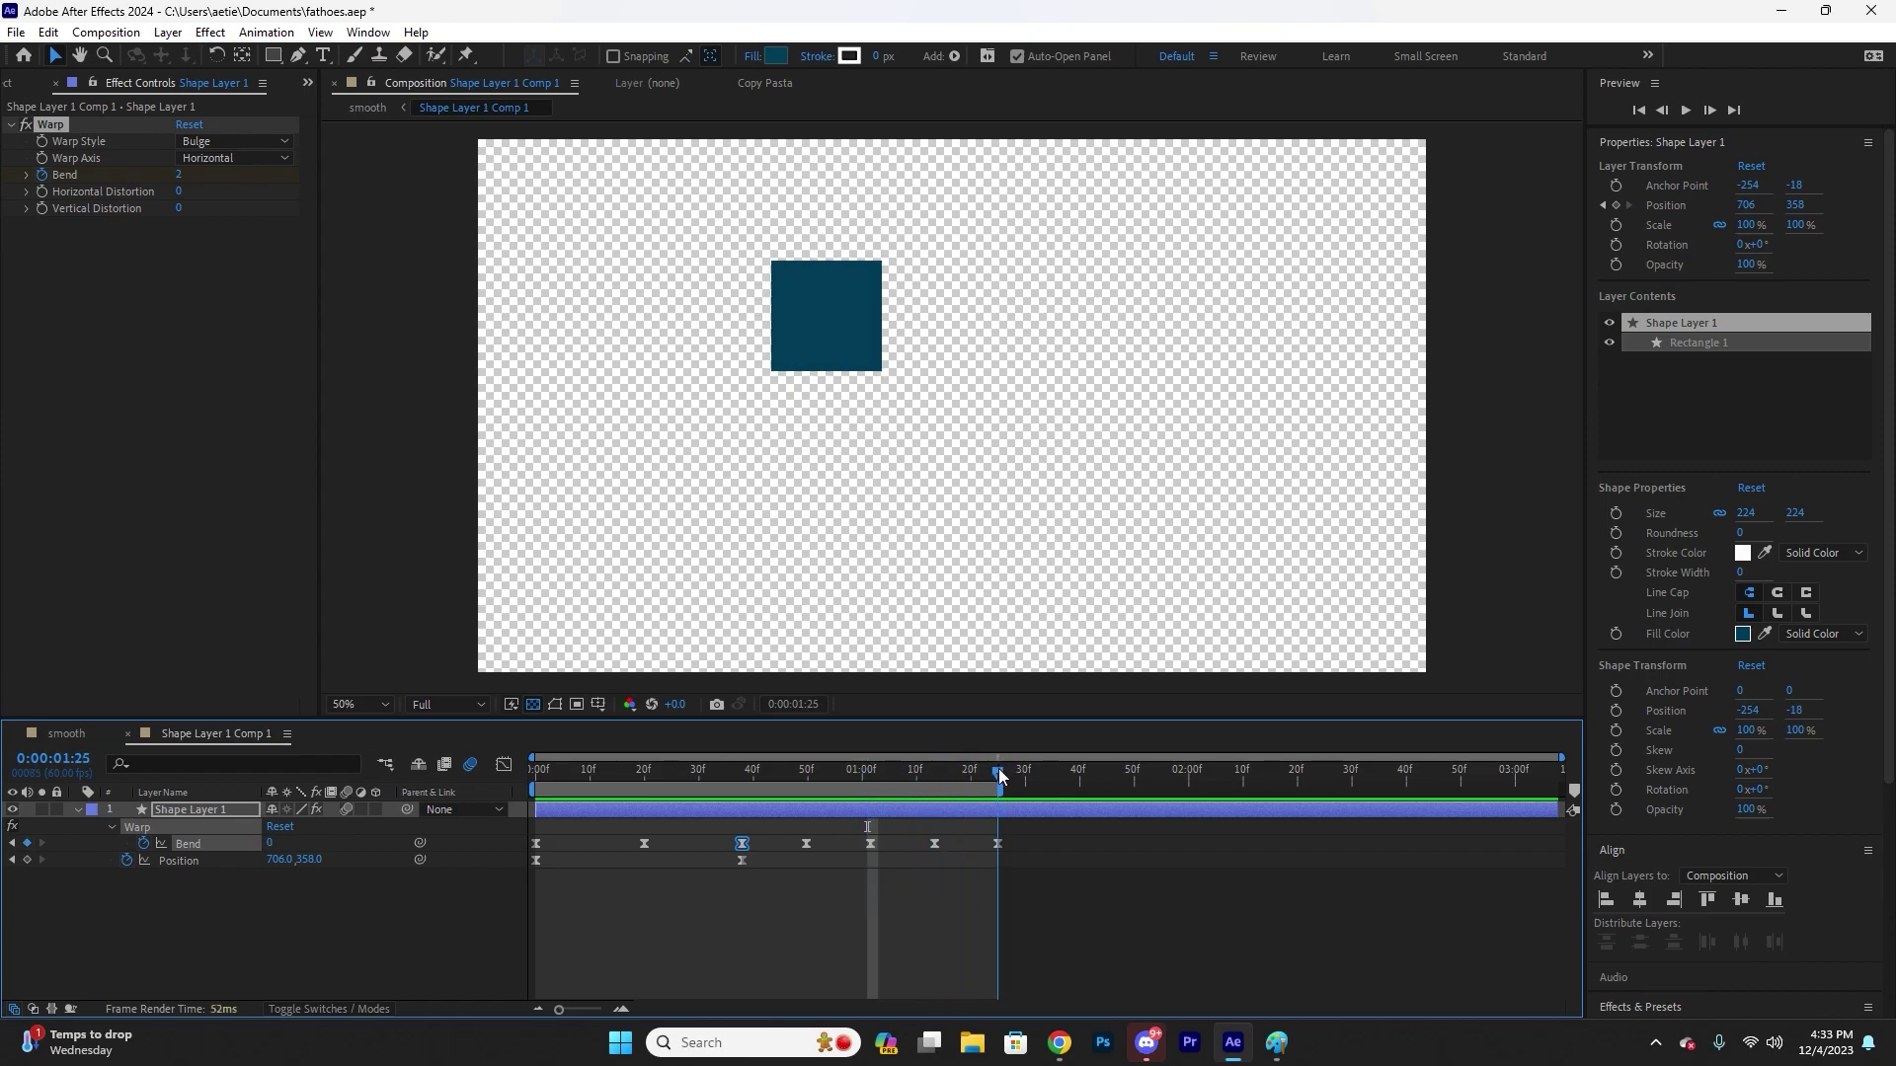
key(space)
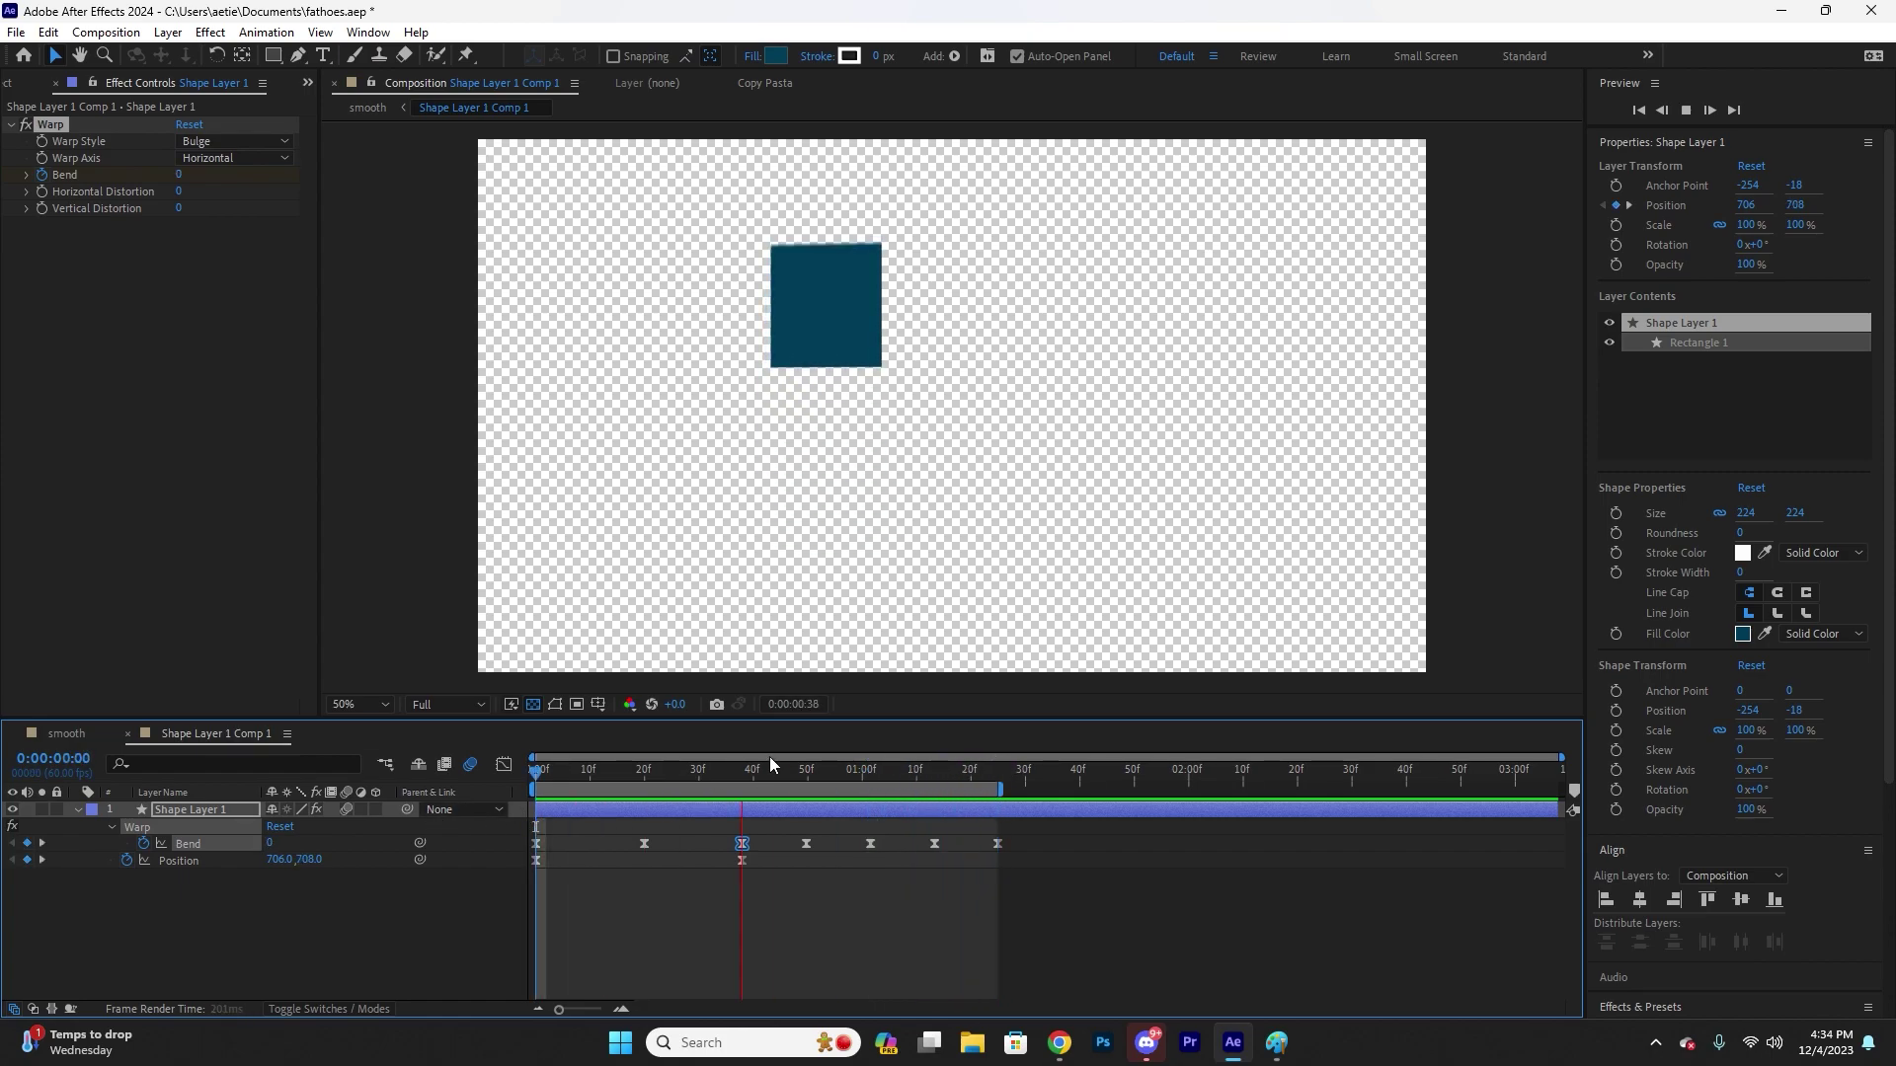
key(space)
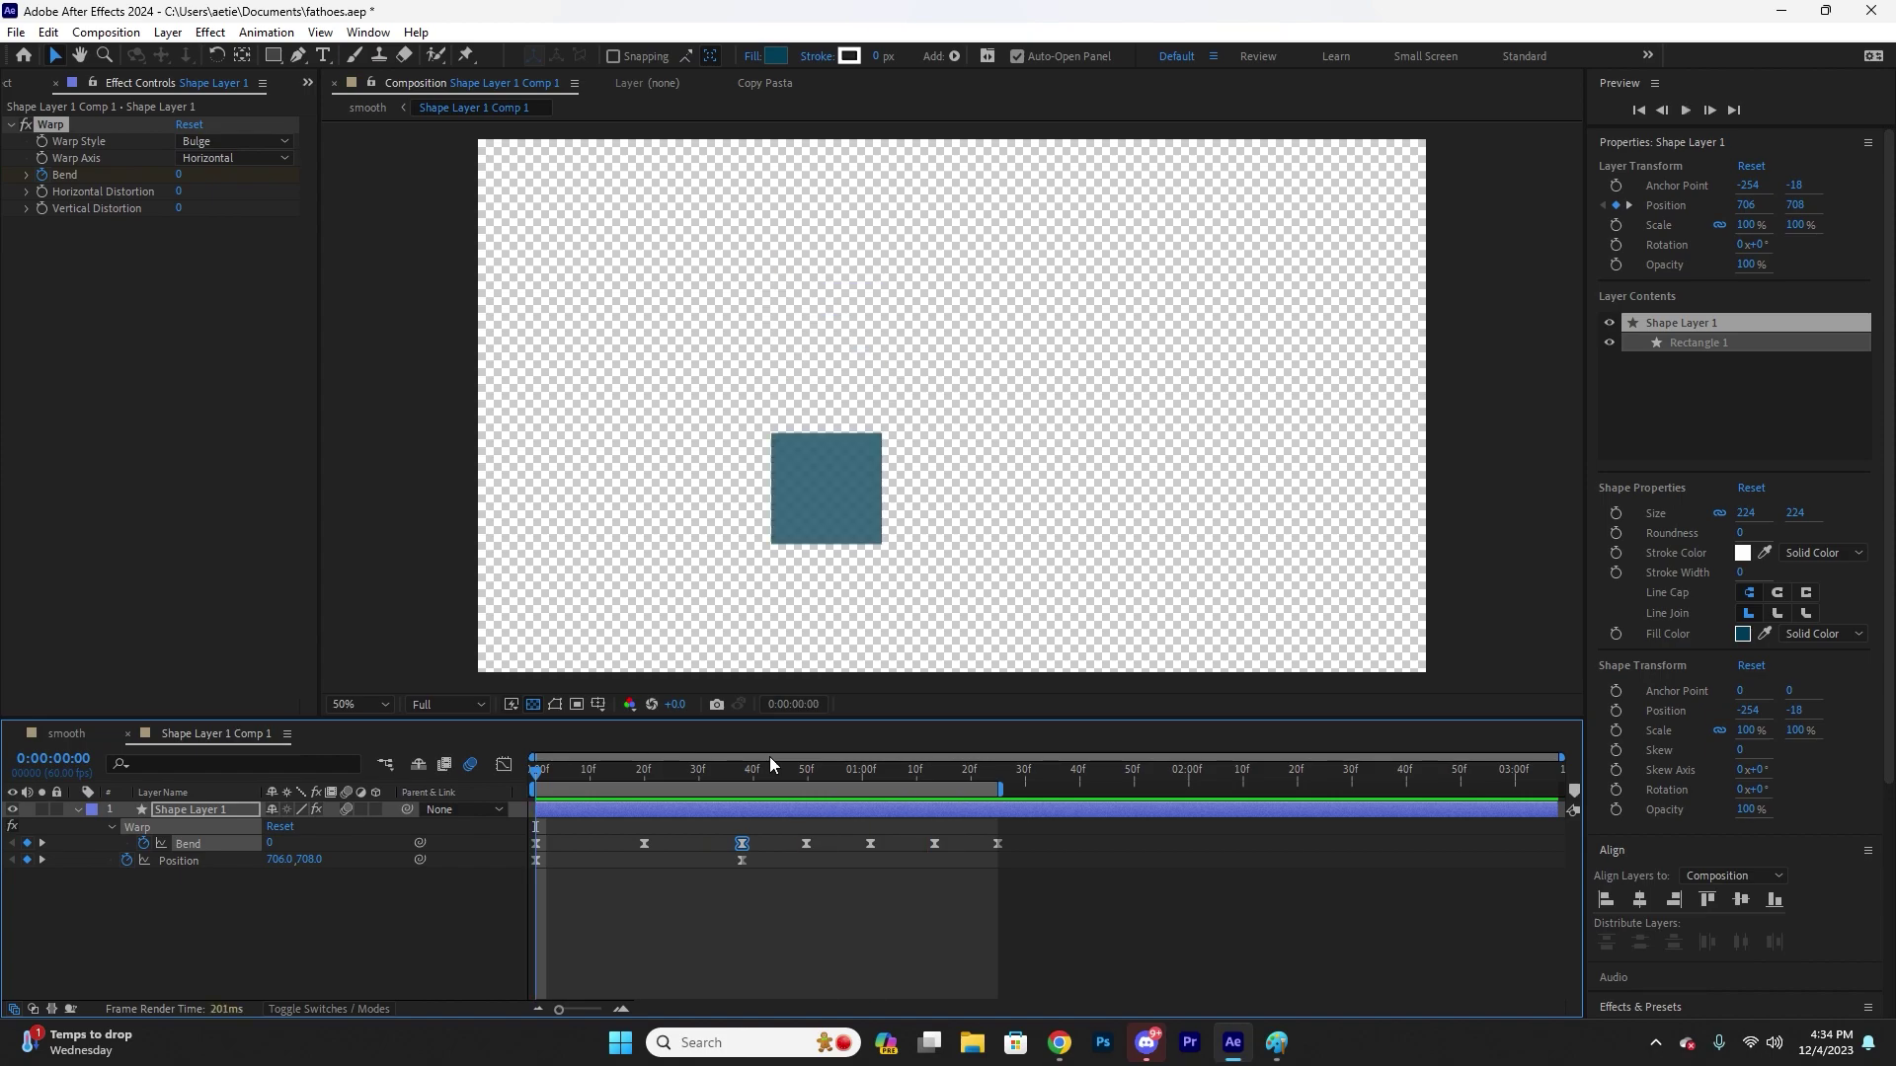